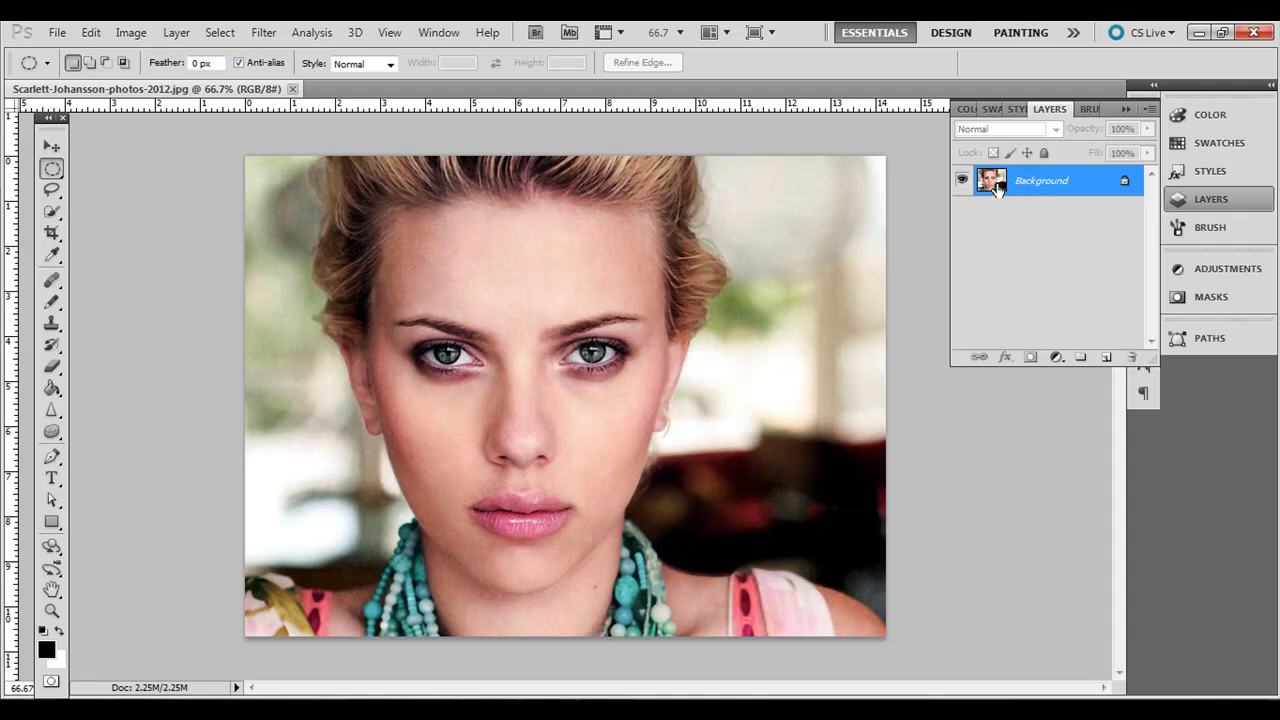
Unlock the Background as Layer 0, then duplicate it into Layer 0 copy
double_click(998, 190)
left_click(631, 238)
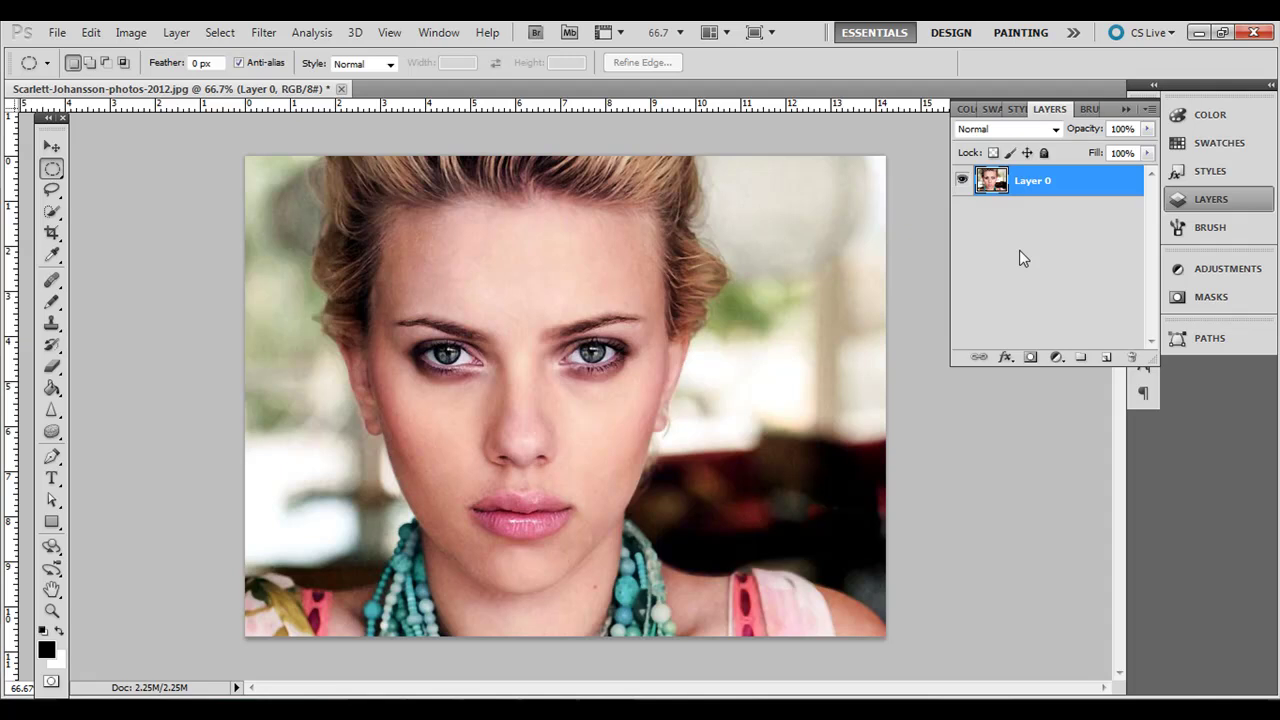
key("ctrl+j")
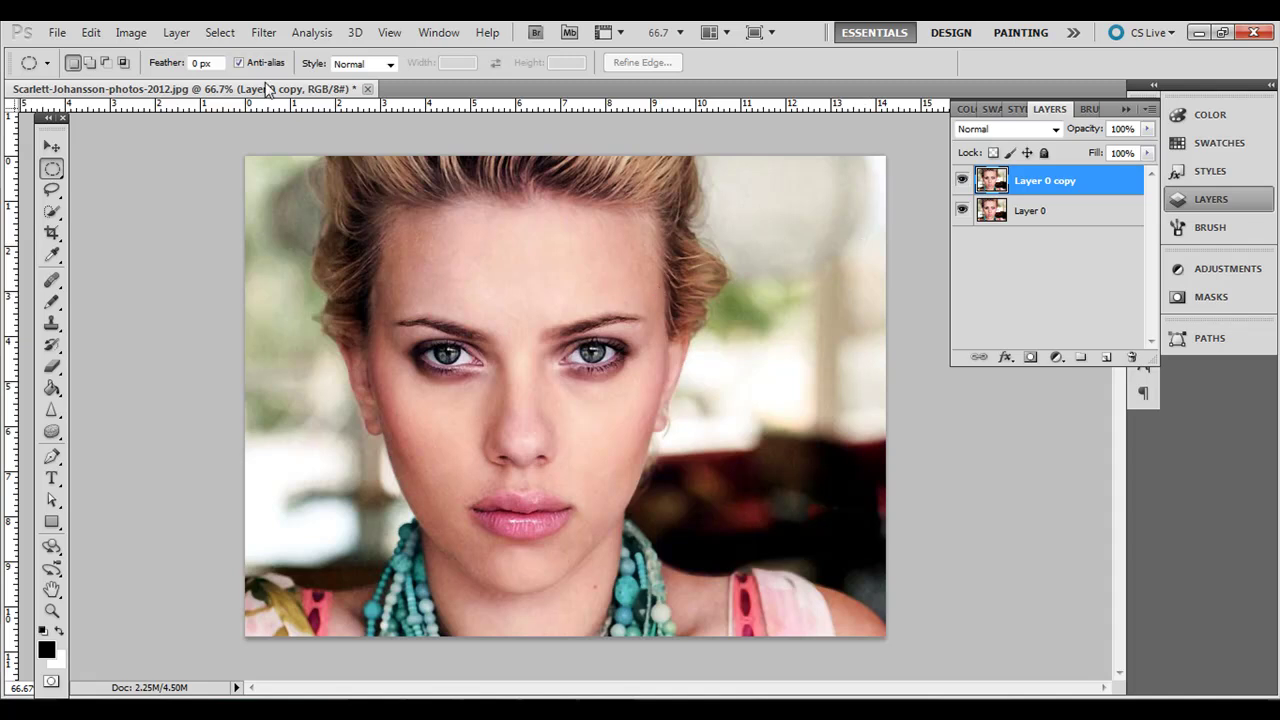
Warp Layer 0 copy, shifting the lower face and pulling the hair edges inward
left_click(91, 33)
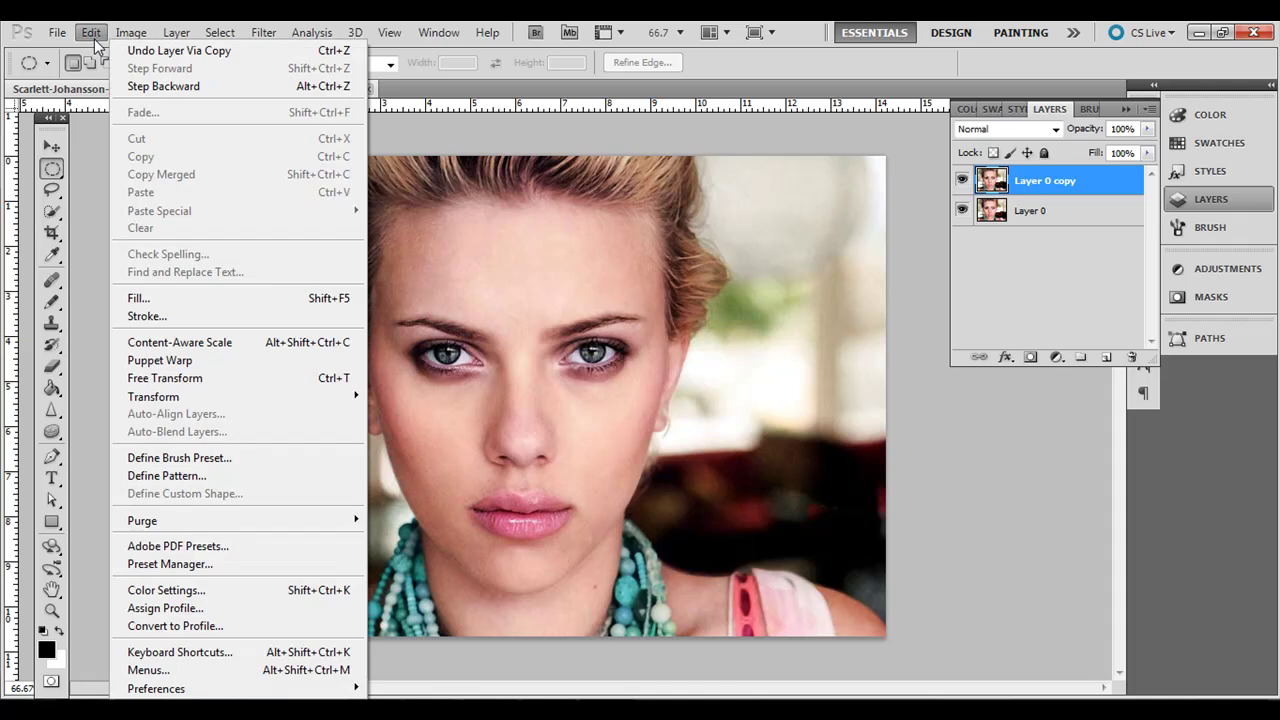
mouse_move(243, 400)
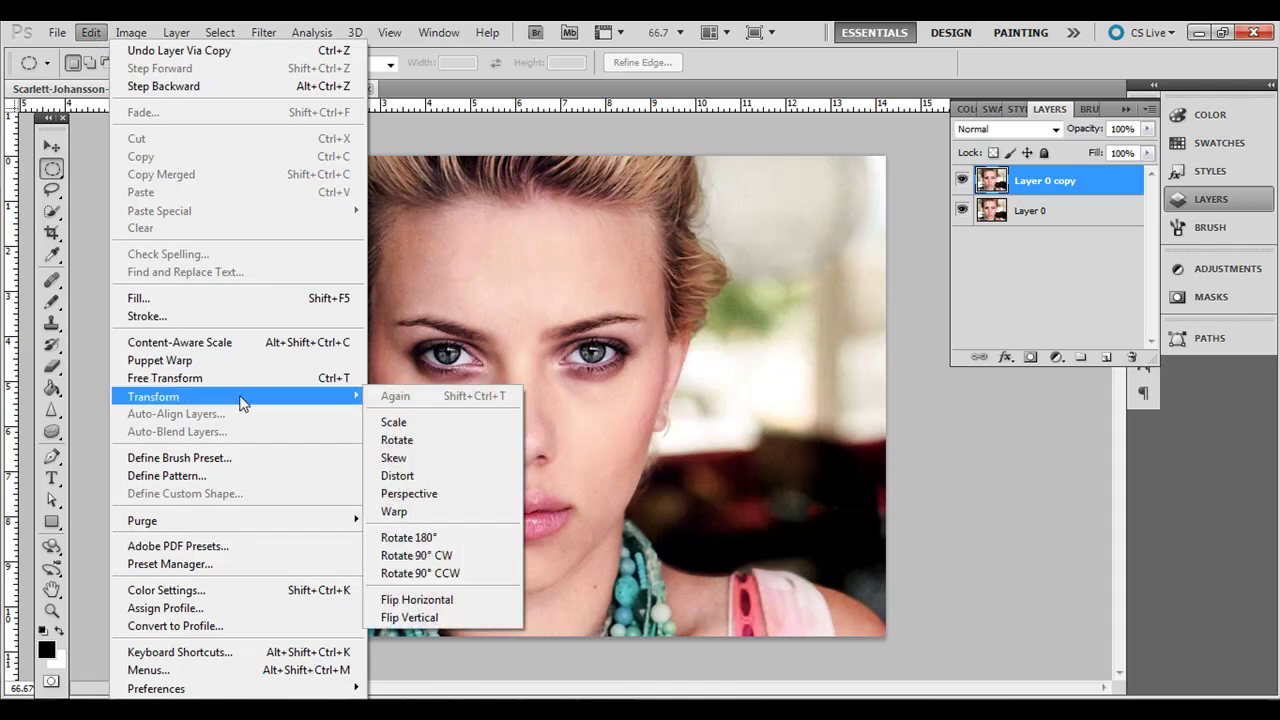
left_click(450, 512)
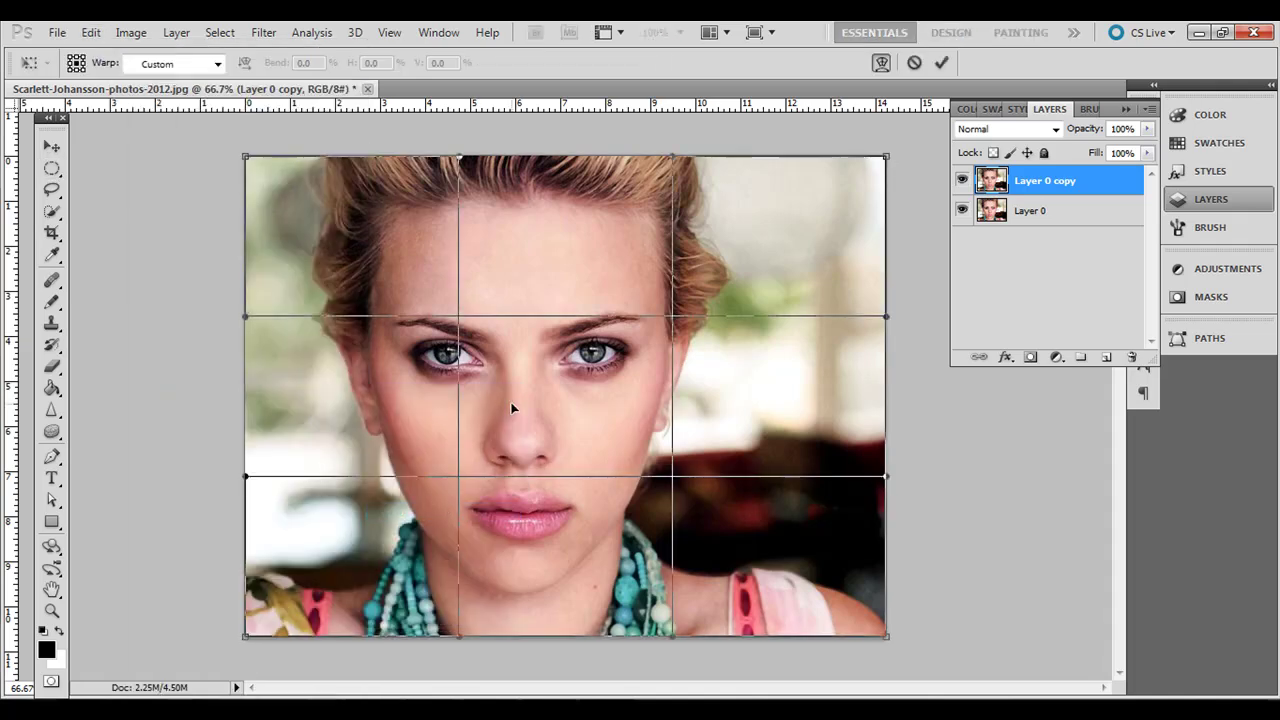
left_click_drag(456, 478, 466, 481)
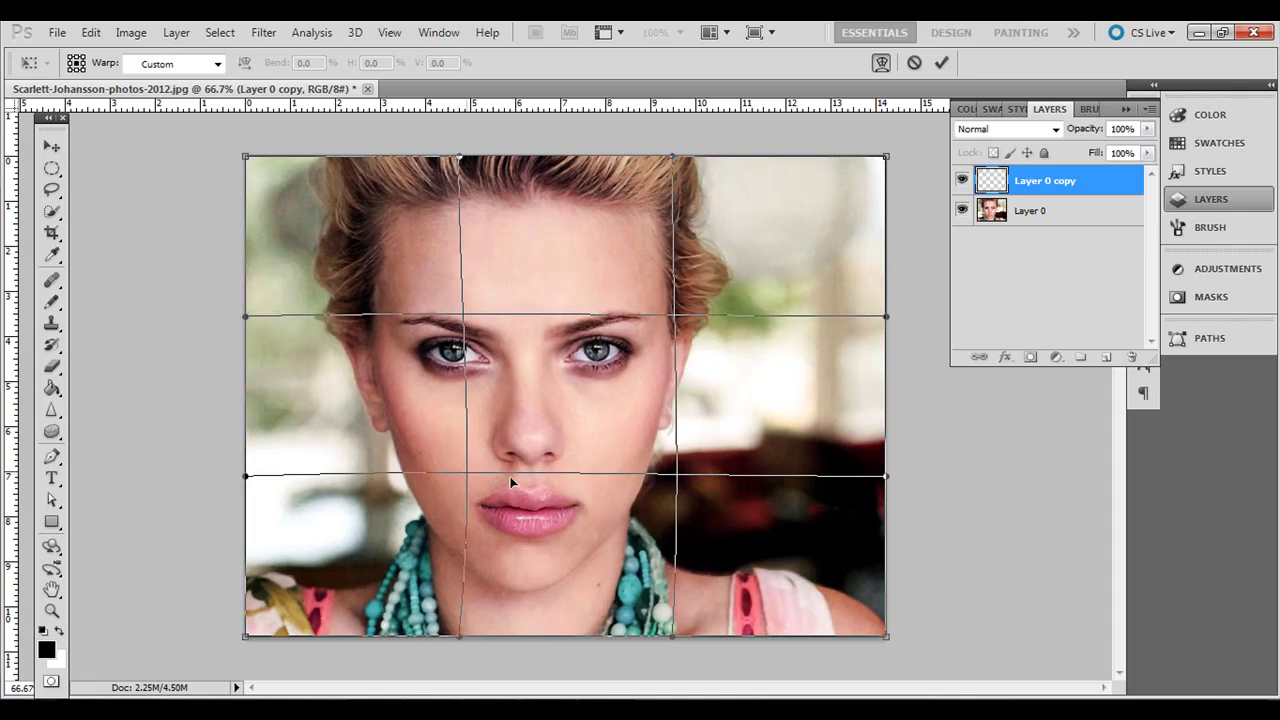
left_click_drag(672, 480, 662, 482)
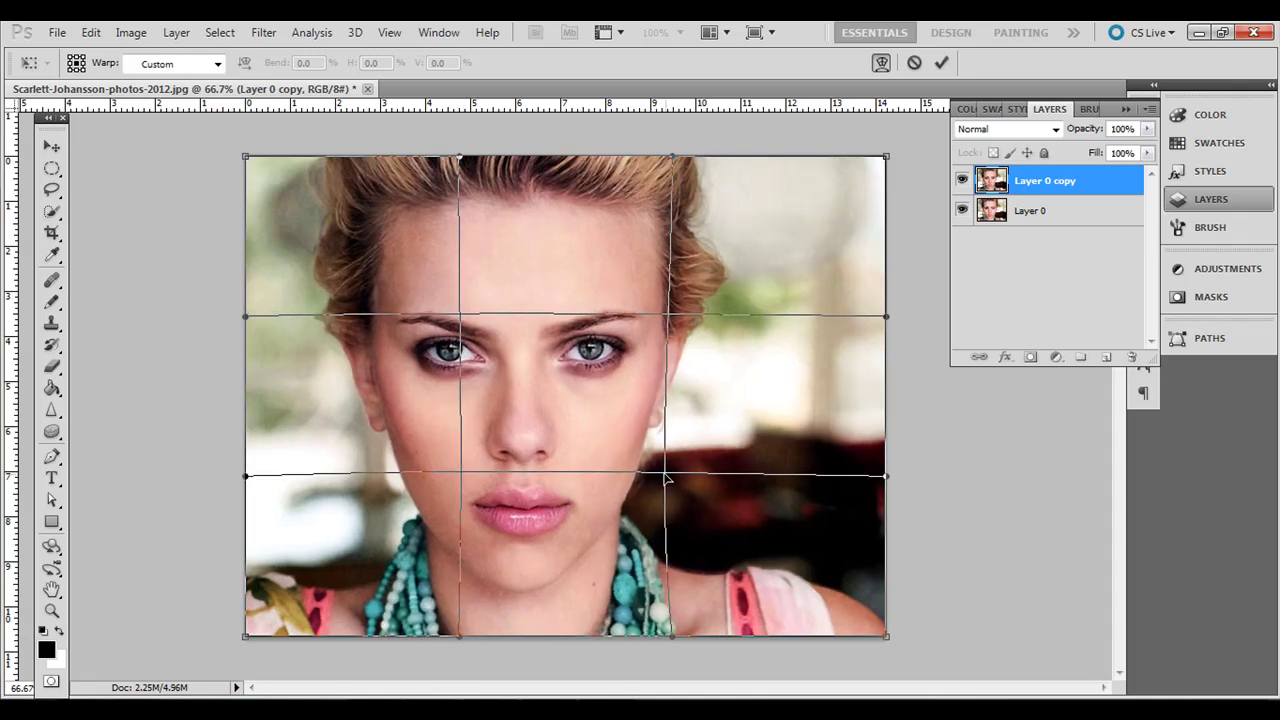
left_click_drag(522, 553, 524, 552)
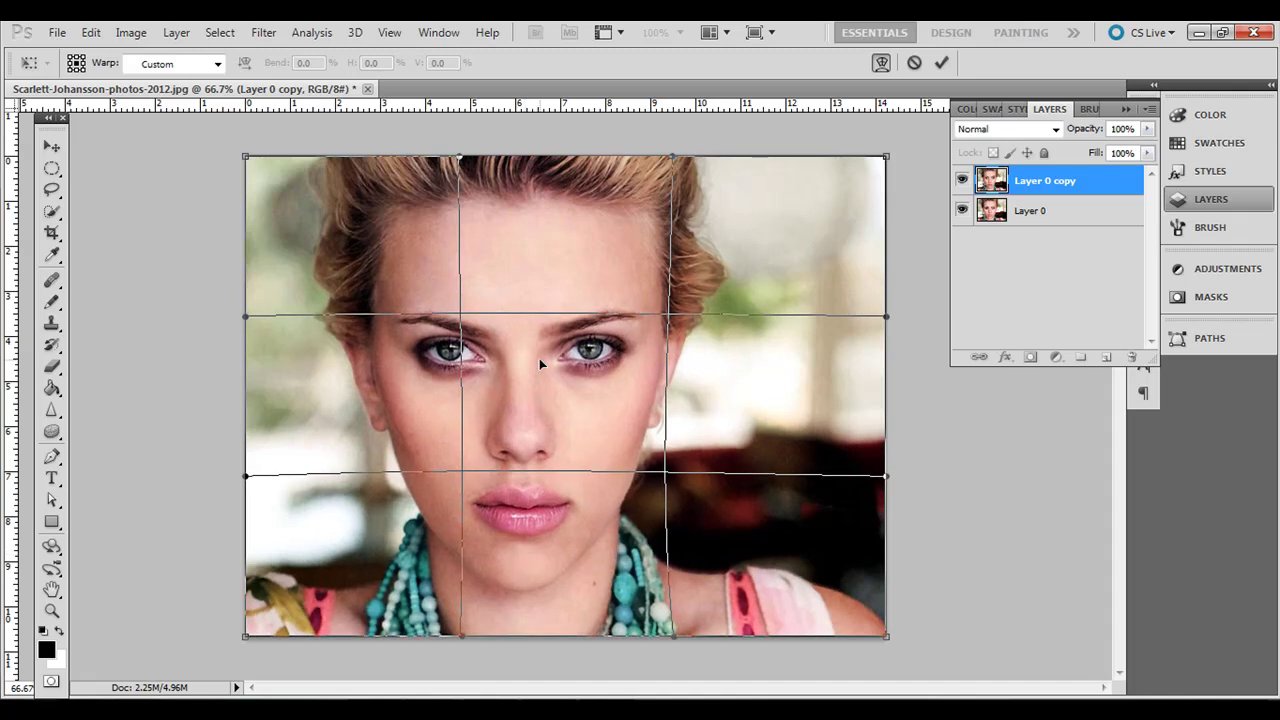
left_click_drag(361, 191, 363, 188)
left_click_drag(726, 192, 722, 192)
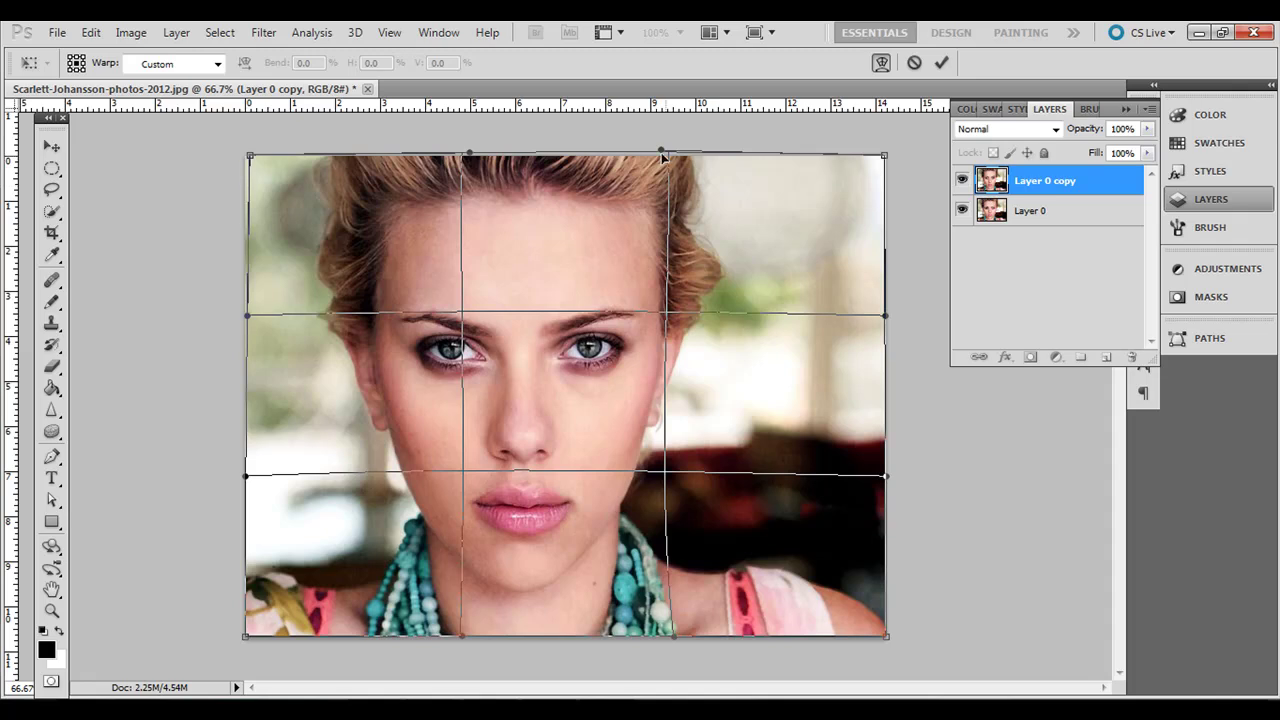
mouse_move(661, 153)
left_mouse_down()
mouse_move(657, 198)
mouse_move(656, 157)
left_mouse_up()
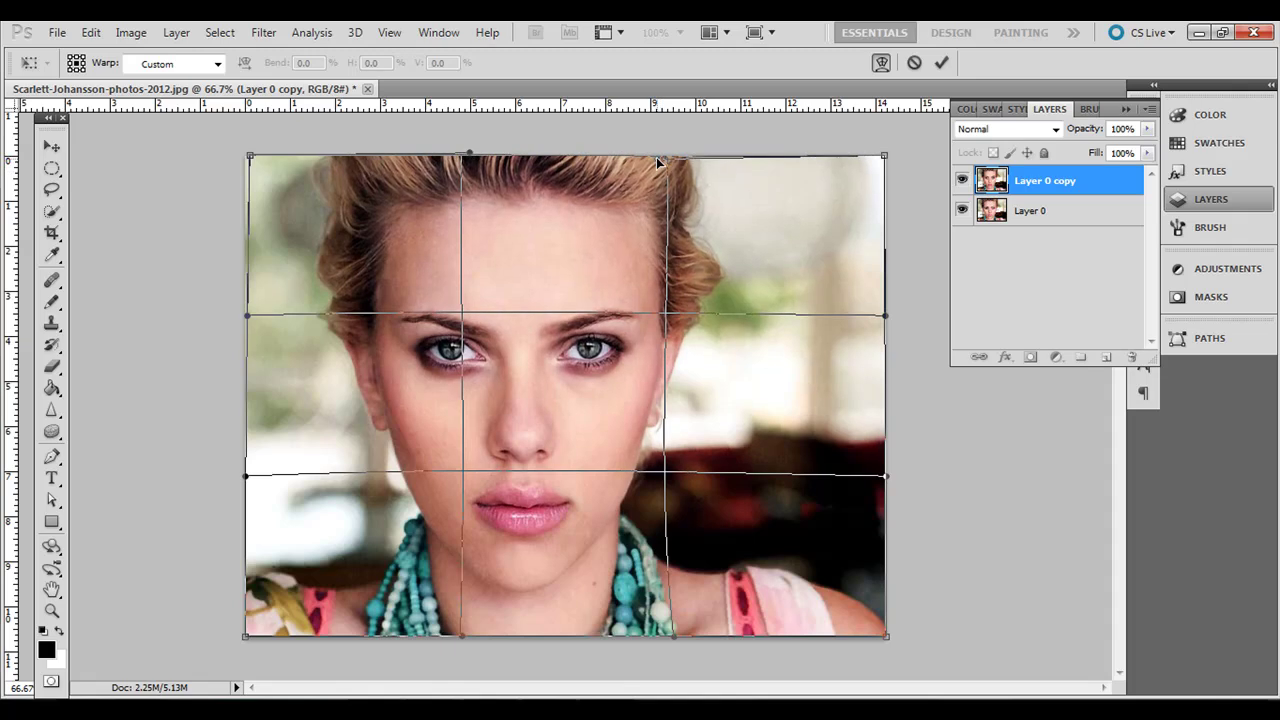
left_click(662, 505)
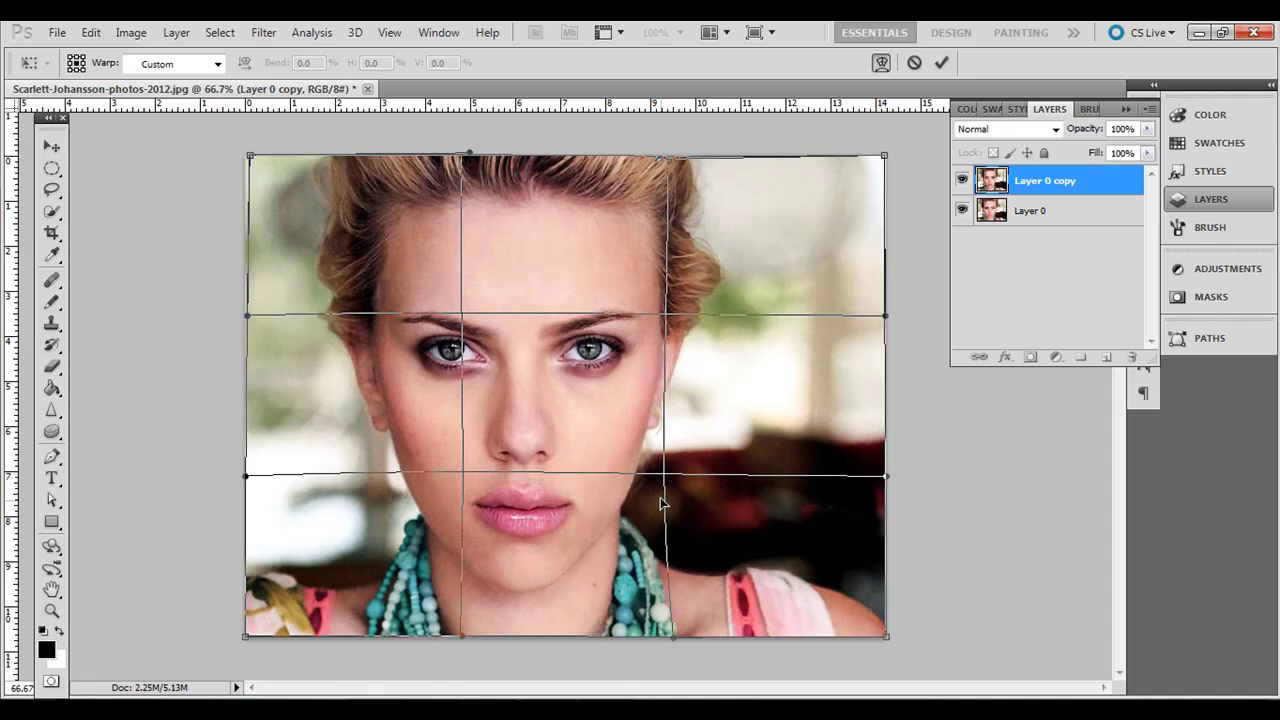
Bow the image sides outward, slim the right cheek, and commit the warp
left_click_drag(258, 405, 250, 412)
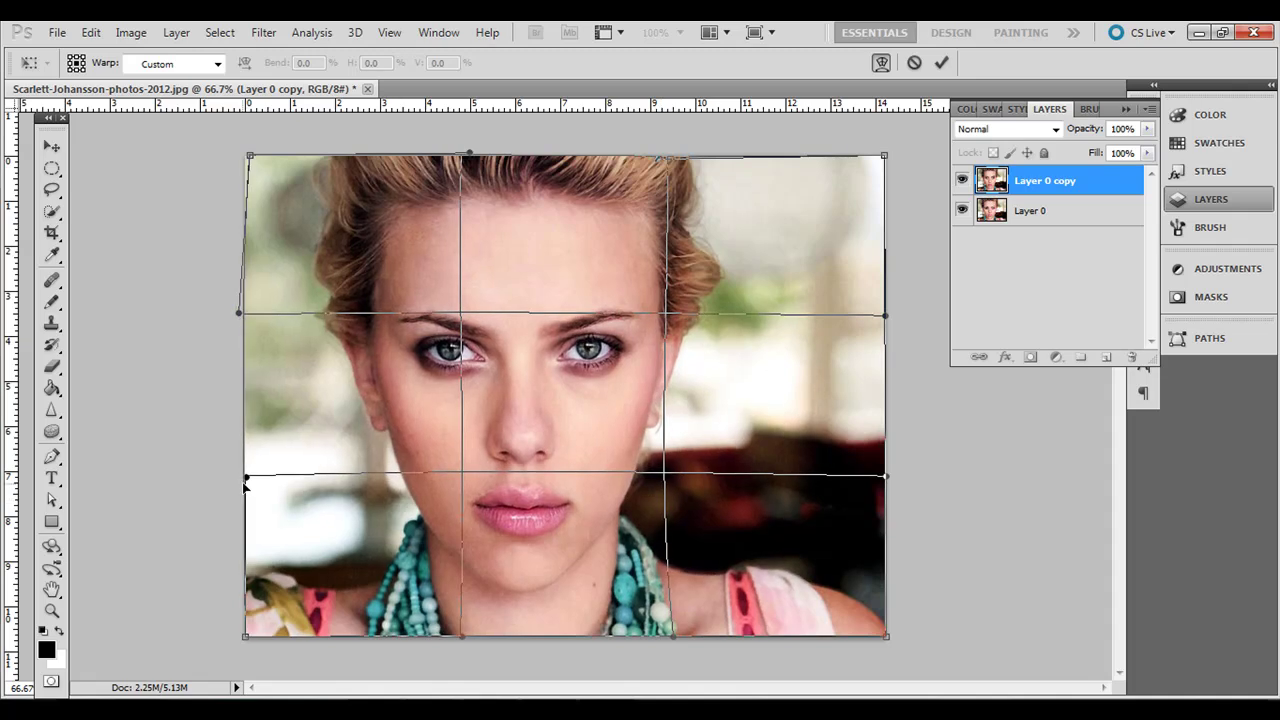
left_click_drag(886, 478, 895, 478)
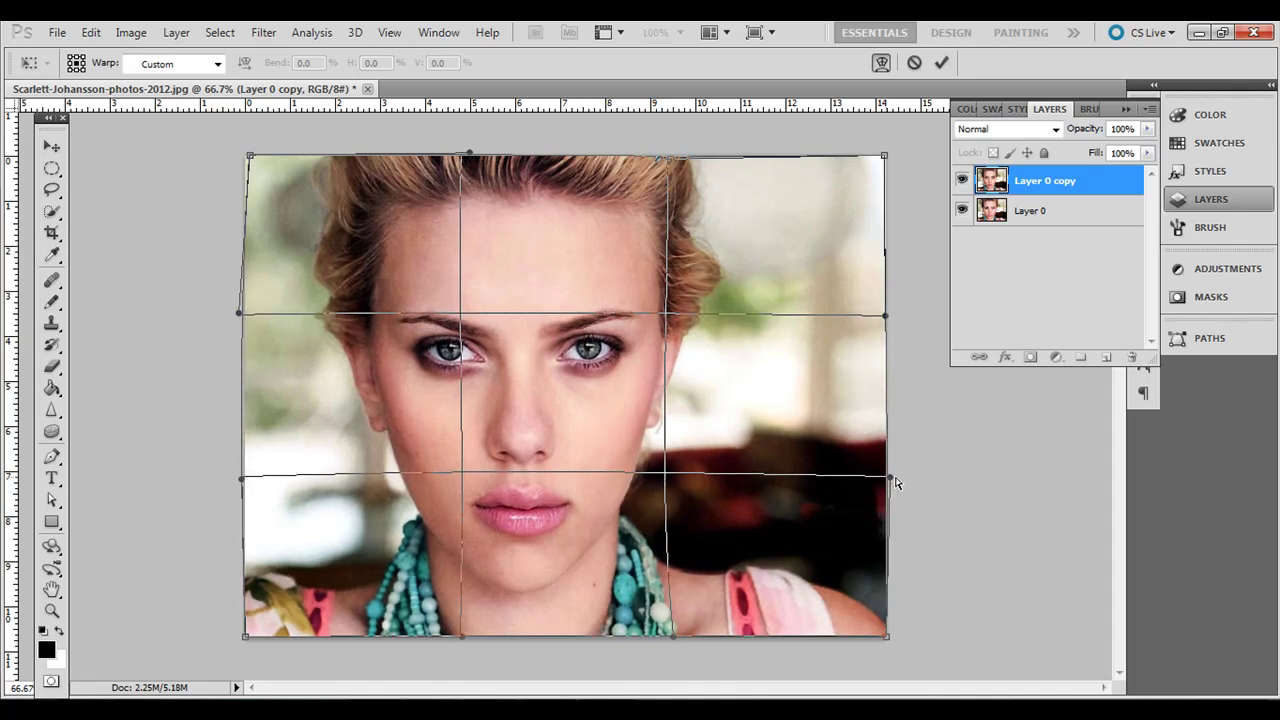
left_click_drag(893, 319, 896, 319)
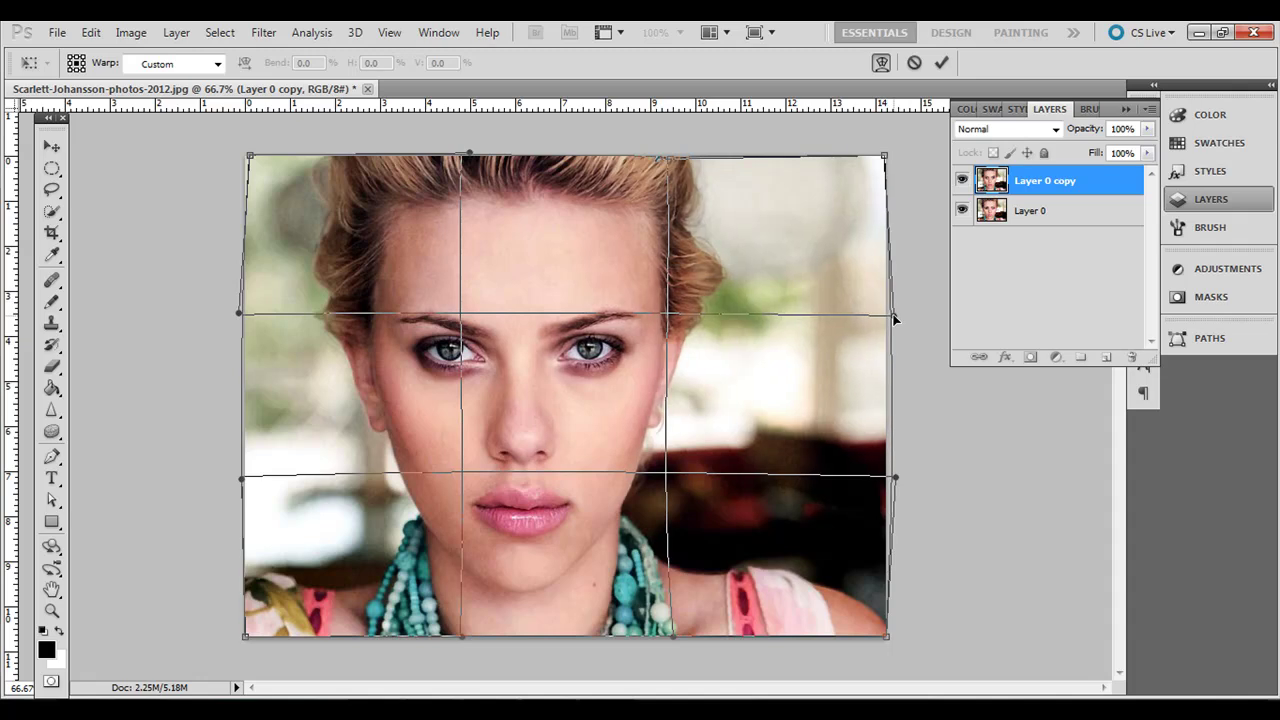
left_click_drag(647, 466, 651, 466)
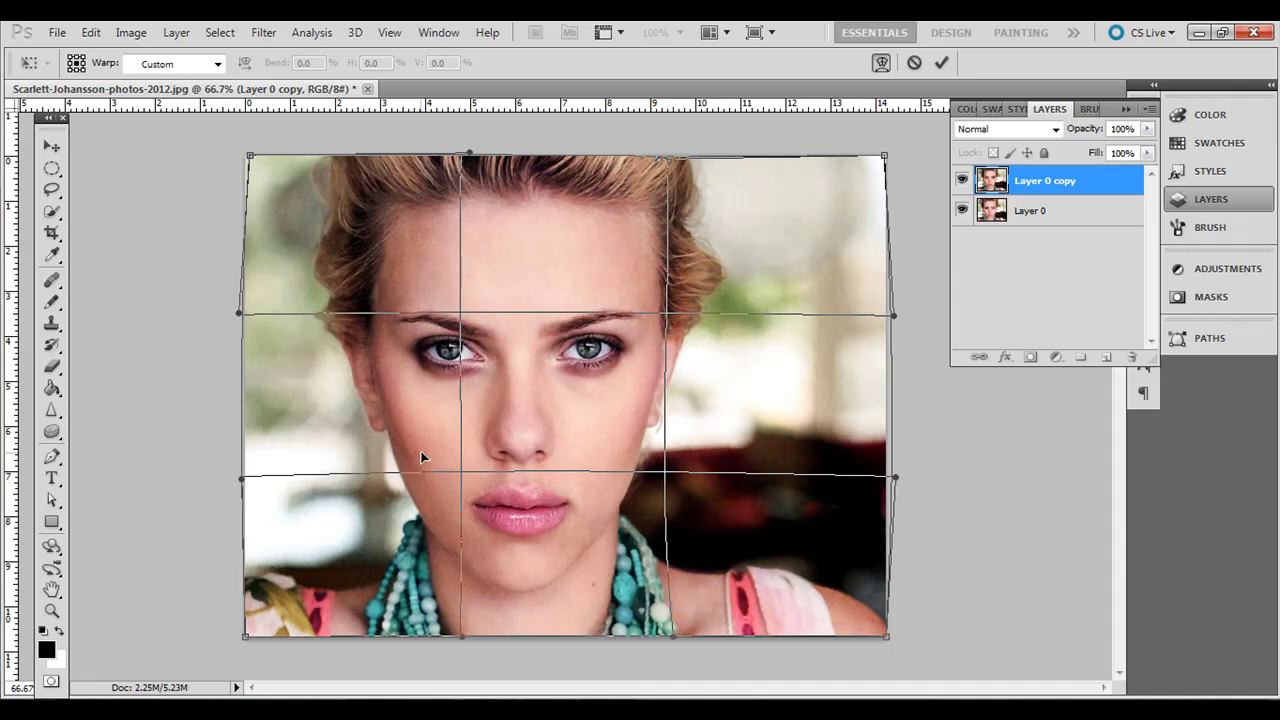
left_click_drag(421, 455, 419, 456)
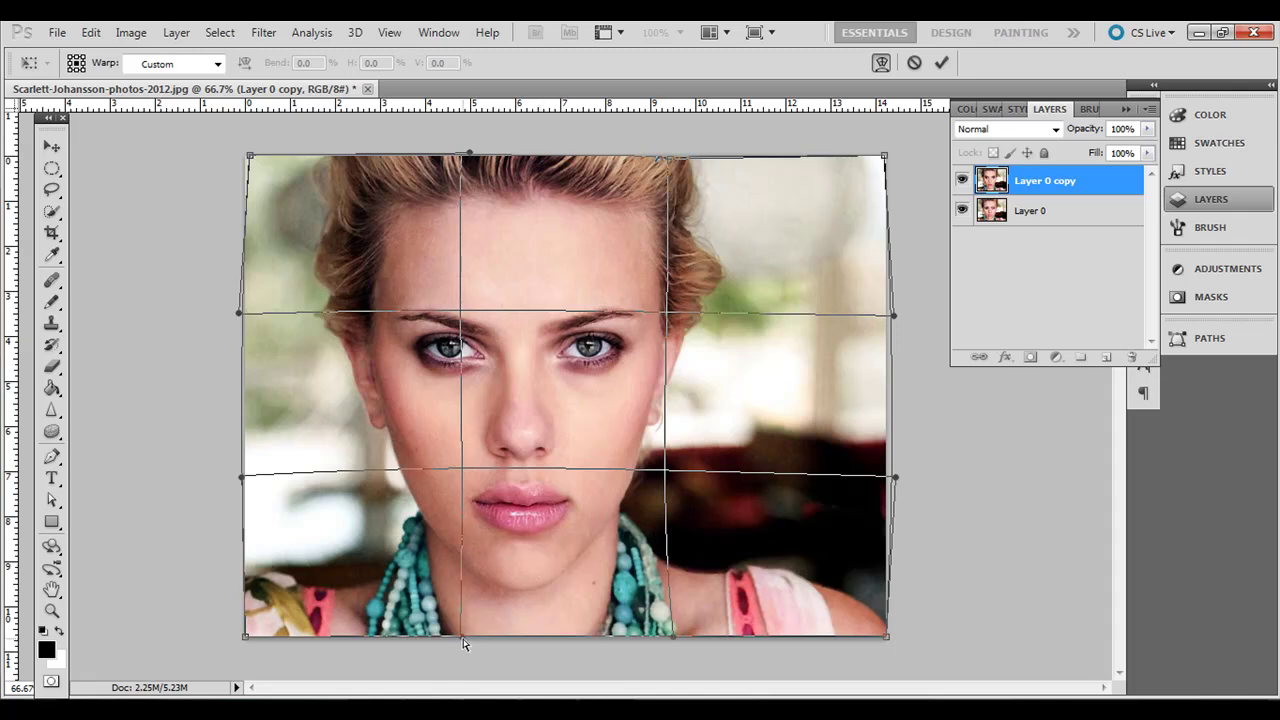
left_click_drag(463, 639, 463, 654)
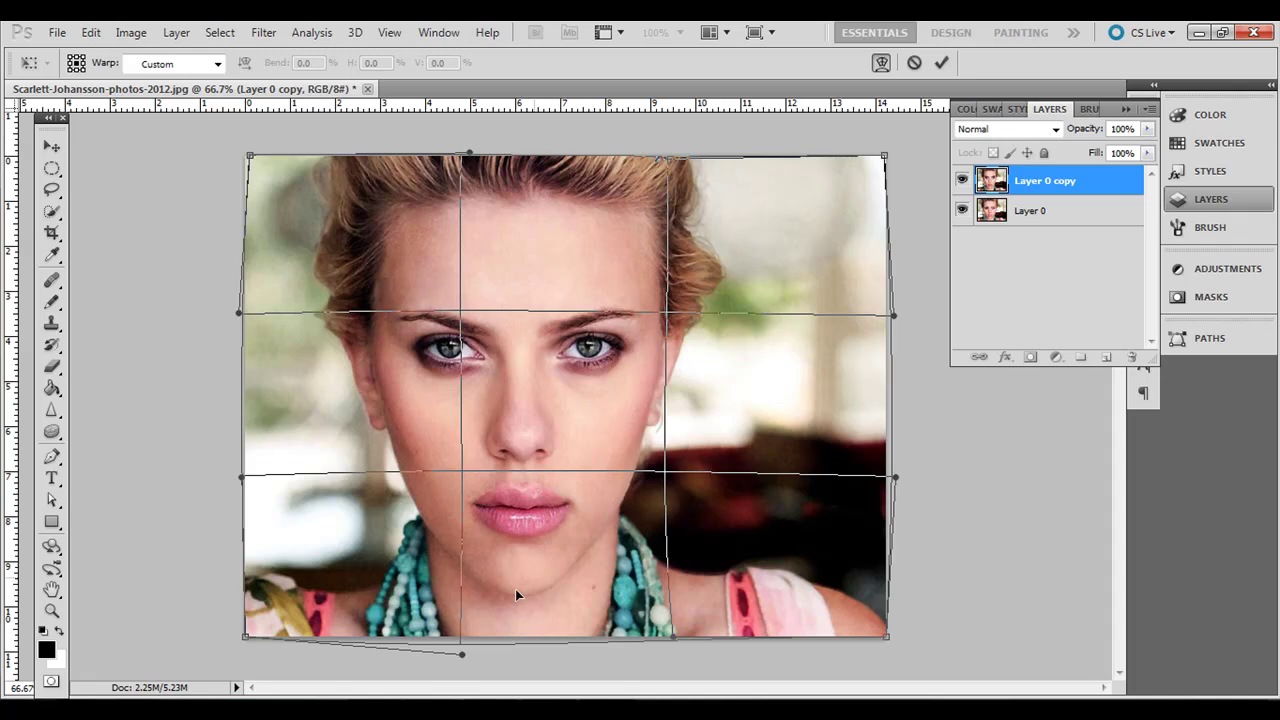
left_click_drag(462, 655, 459, 642)
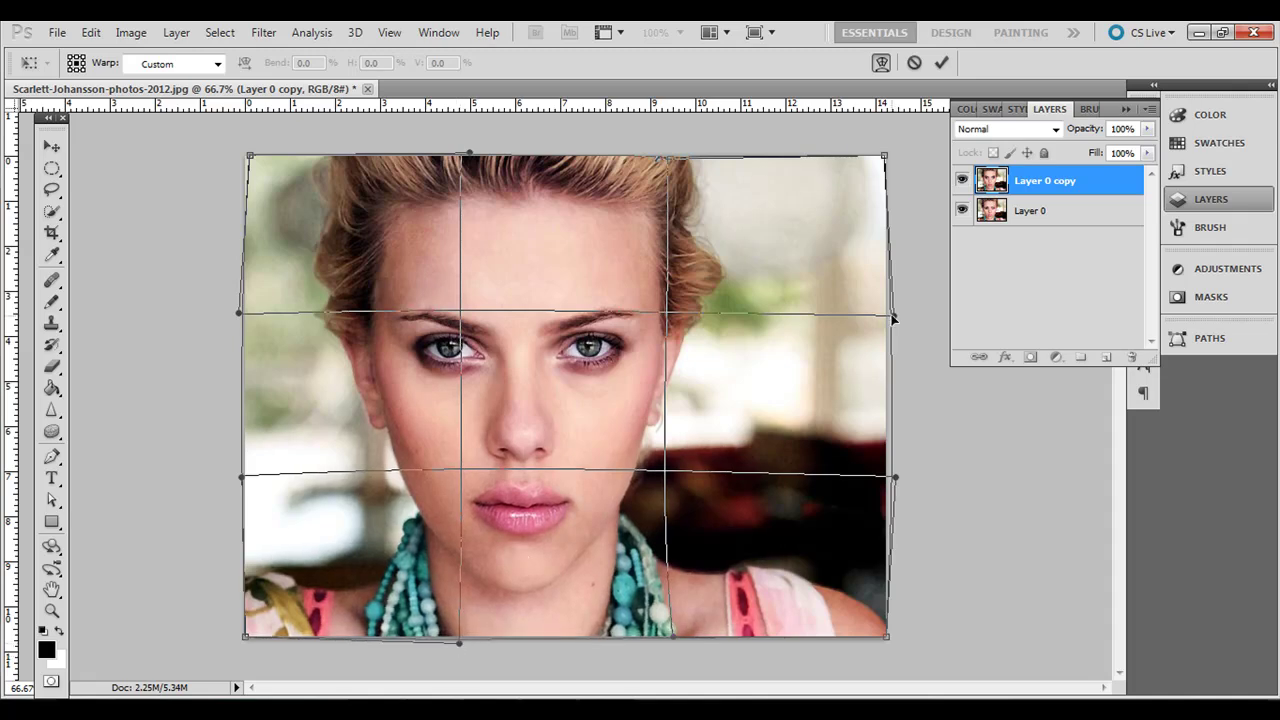
key("m")
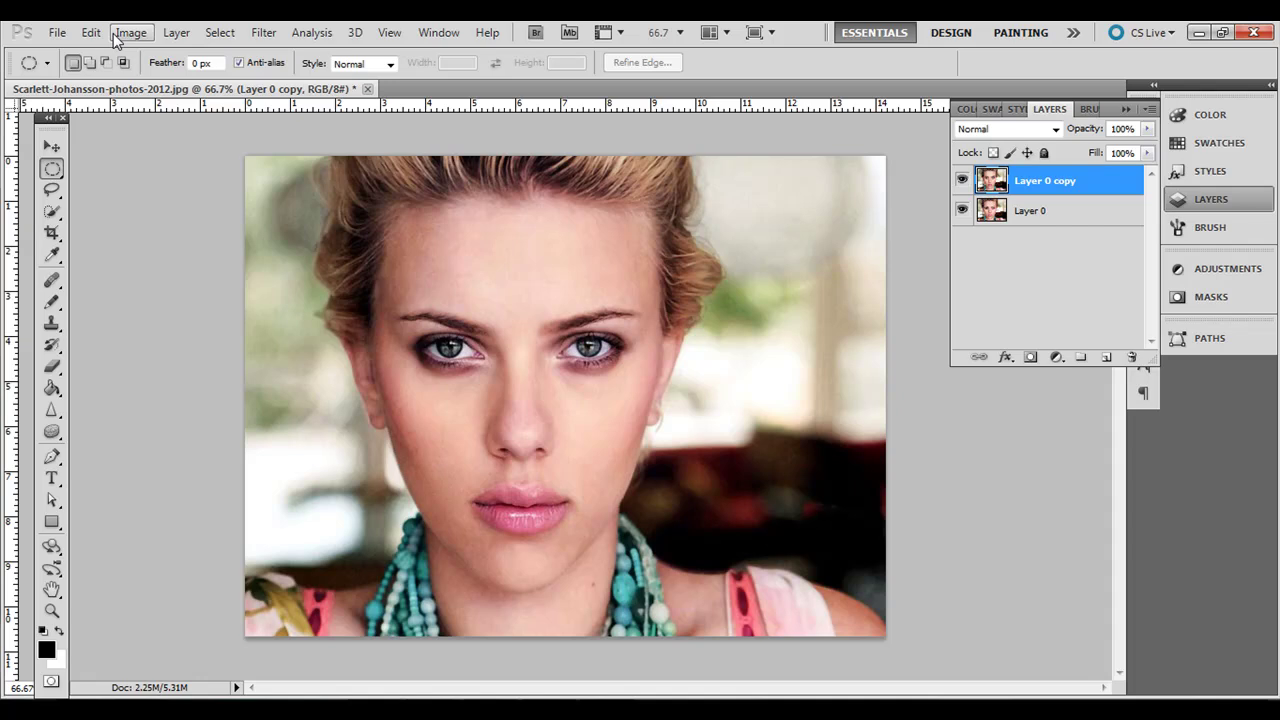
In Liquify, pucker the lips smaller, ending on Forward Warp with brush size 84
left_click(256, 36)
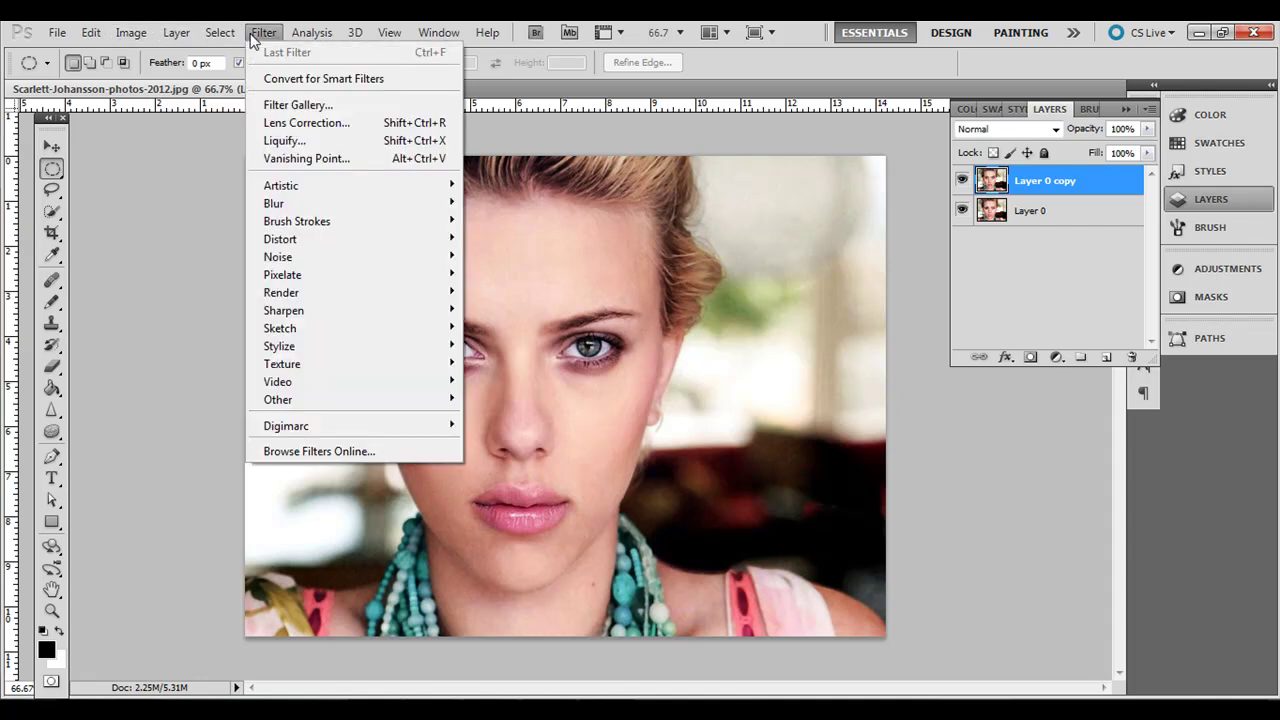
left_click(286, 140)
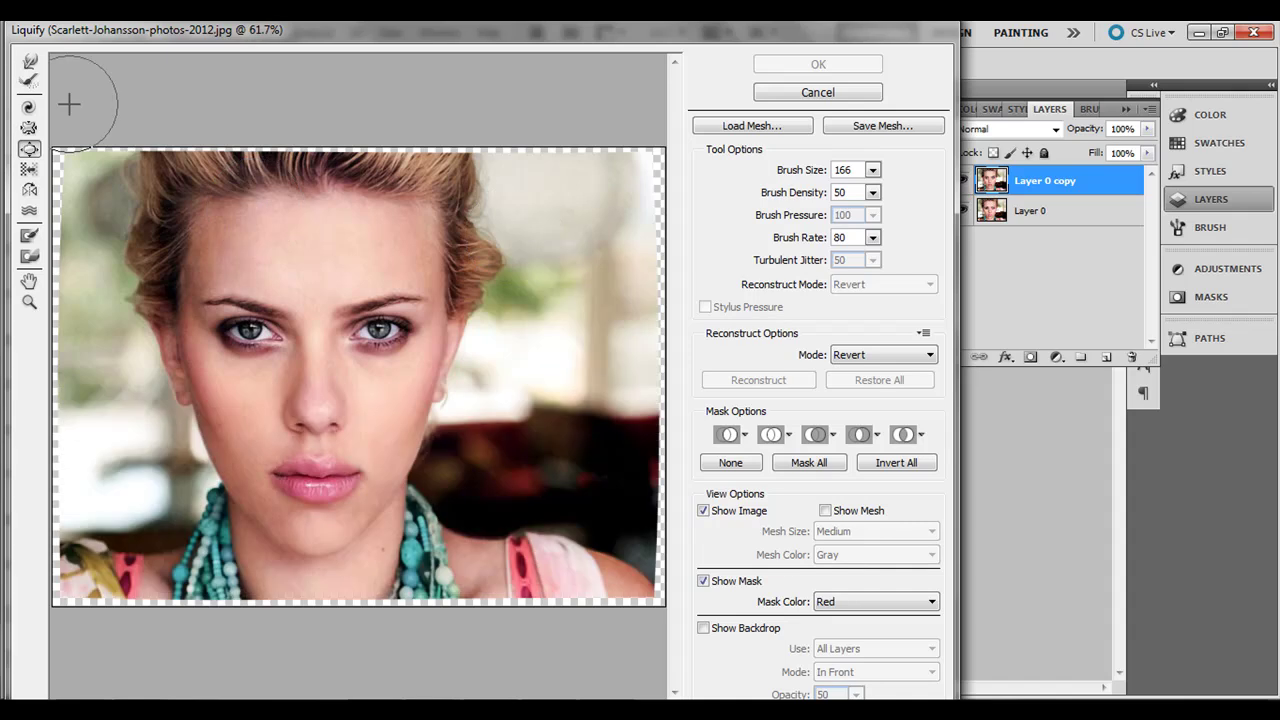
left_click(29, 128)
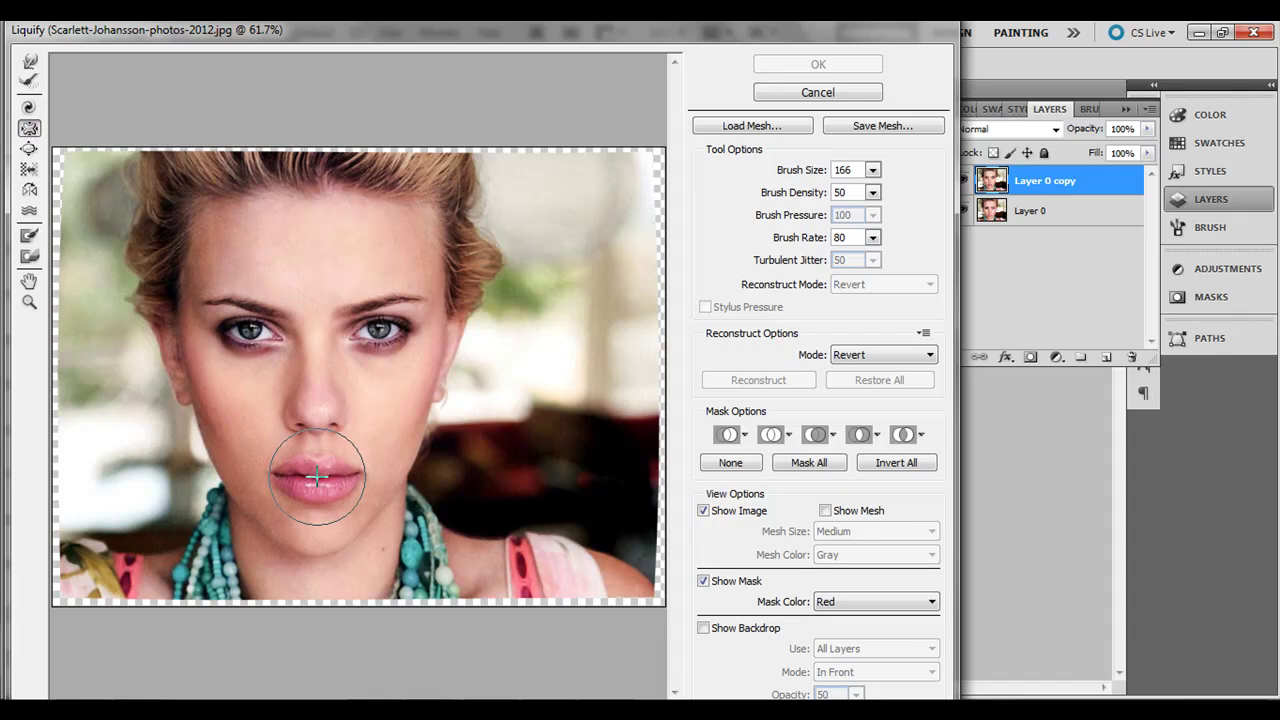
key("bracketleft")
key("bracketleft")
key("bracketleft")
key("bracketleft")
left_click_drag(312, 470, 317, 478)
key("bracketright")
key("bracketright")
key("bracketright")
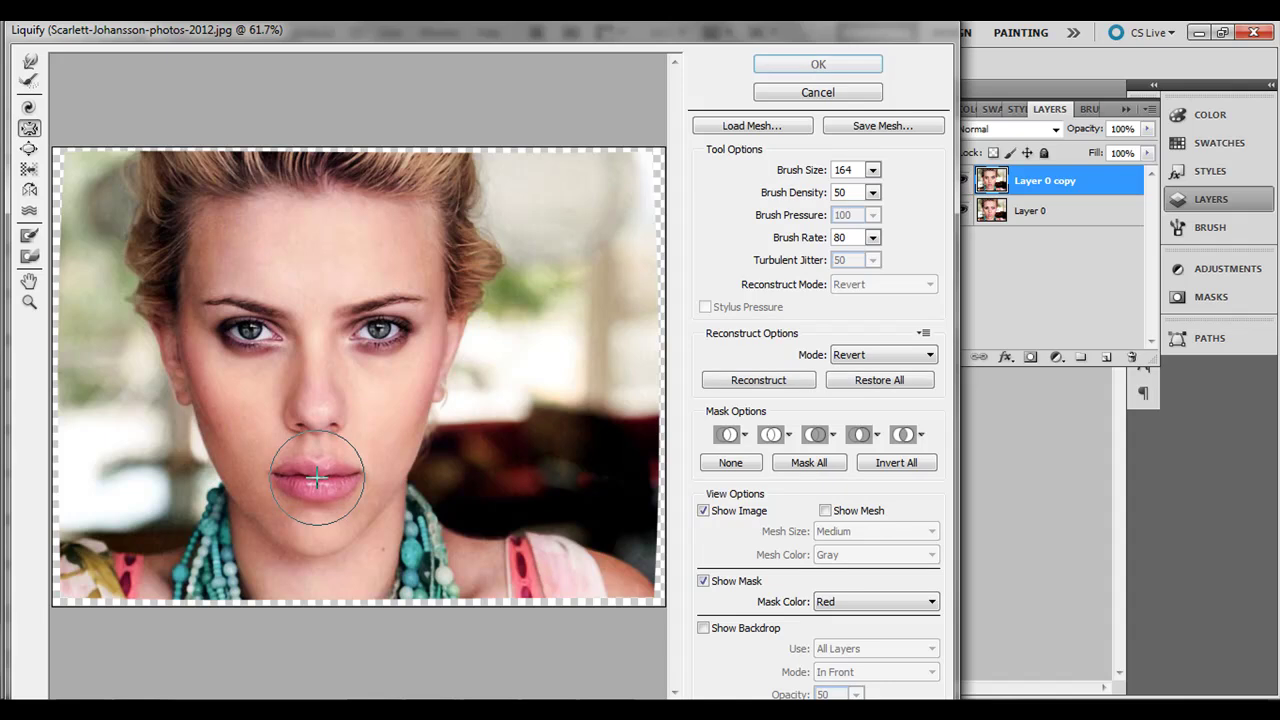
mouse_move(316, 478)
left_mouse_down()
mouse_move(297, 462)
mouse_move(341, 474)
left_mouse_up()
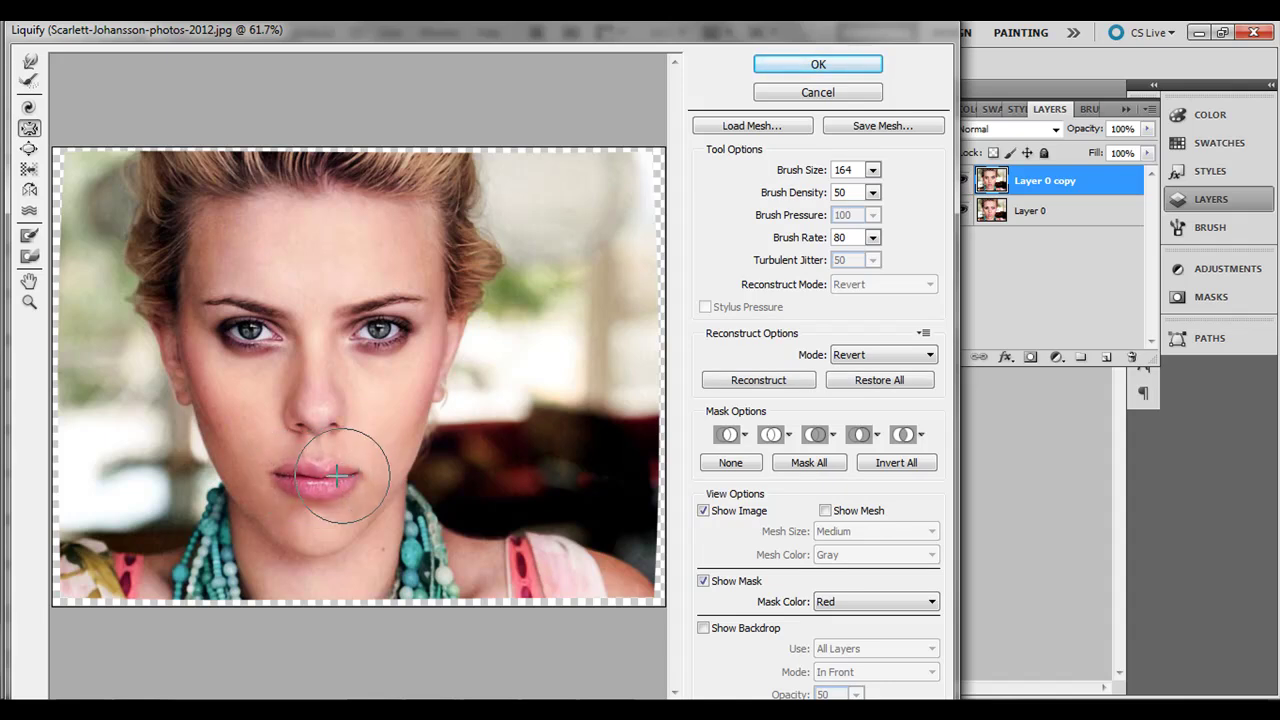
left_click(29, 64)
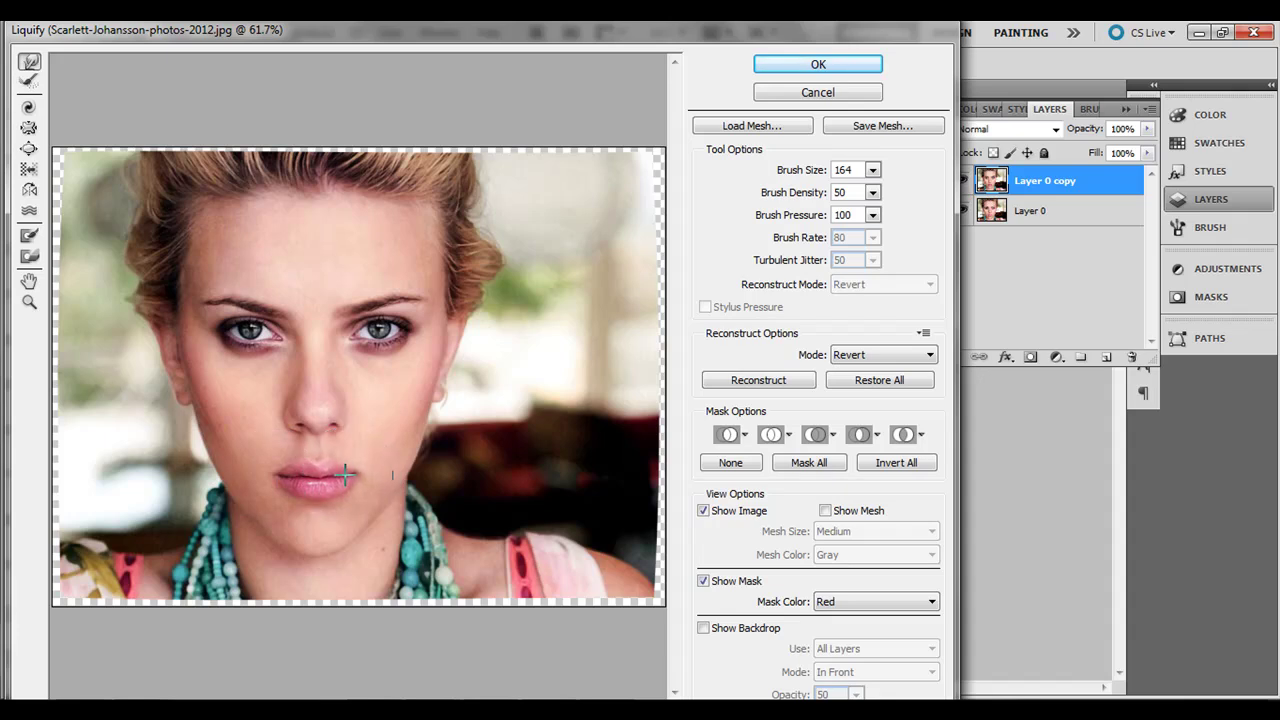
key("bracketleft")
key("bracketleft")
key("bracketleft")
key("bracketleft")
key("bracketleft")
key("bracketleft")
key("bracketleft")
key("bracketleft")
key("bracketleft")
key("bracketleft")
key("bracketleft")
key("bracketleft")
key("bracketleft")
key("bracketleft")
key("bracketleft")
key("bracketleft")
key("bracketleft")
key("bracketleft")
key("bracketleft")
key("bracketleft")
key("bracketleft")
Bloat both eyes twice each with an enlarged Liquify brush of size 148
left_click(29, 148)
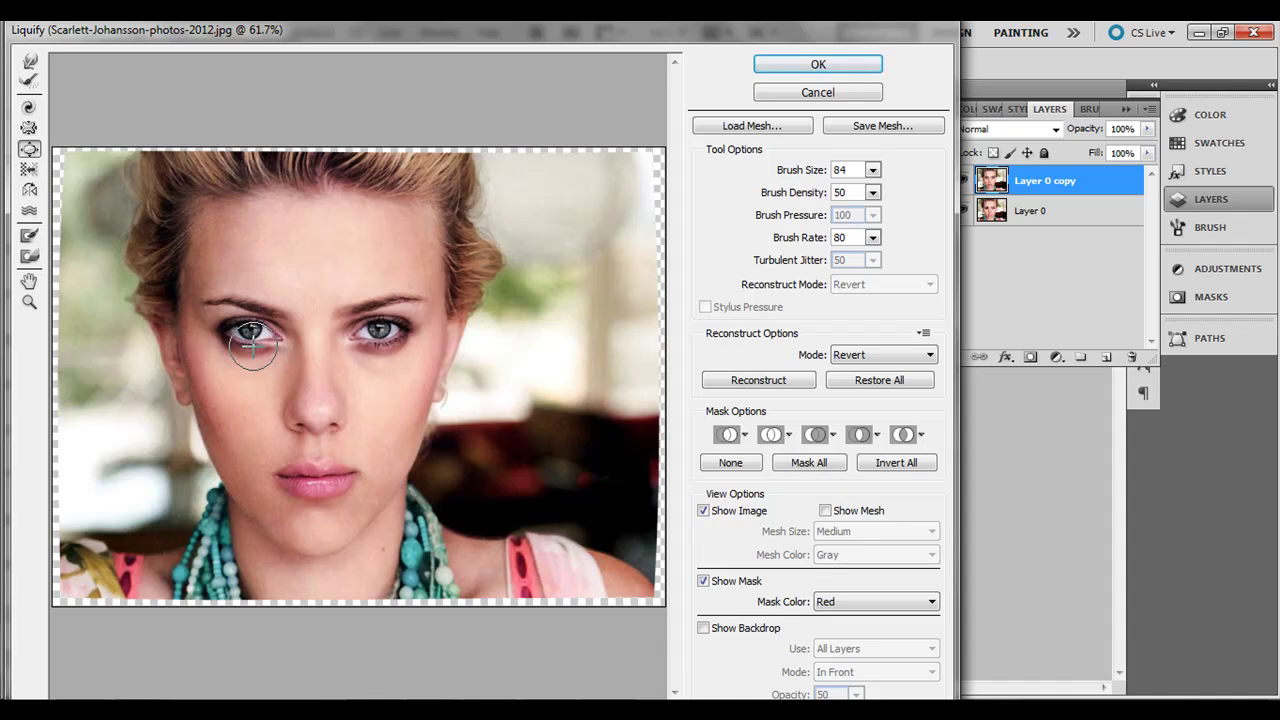
key("bracketright")
key("bracketright")
key("bracketright")
key("bracketright")
key("bracketright")
key("bracketright")
key("bracketright")
key("bracketright")
key("bracketright")
key("bracketright")
left_click(249, 330)
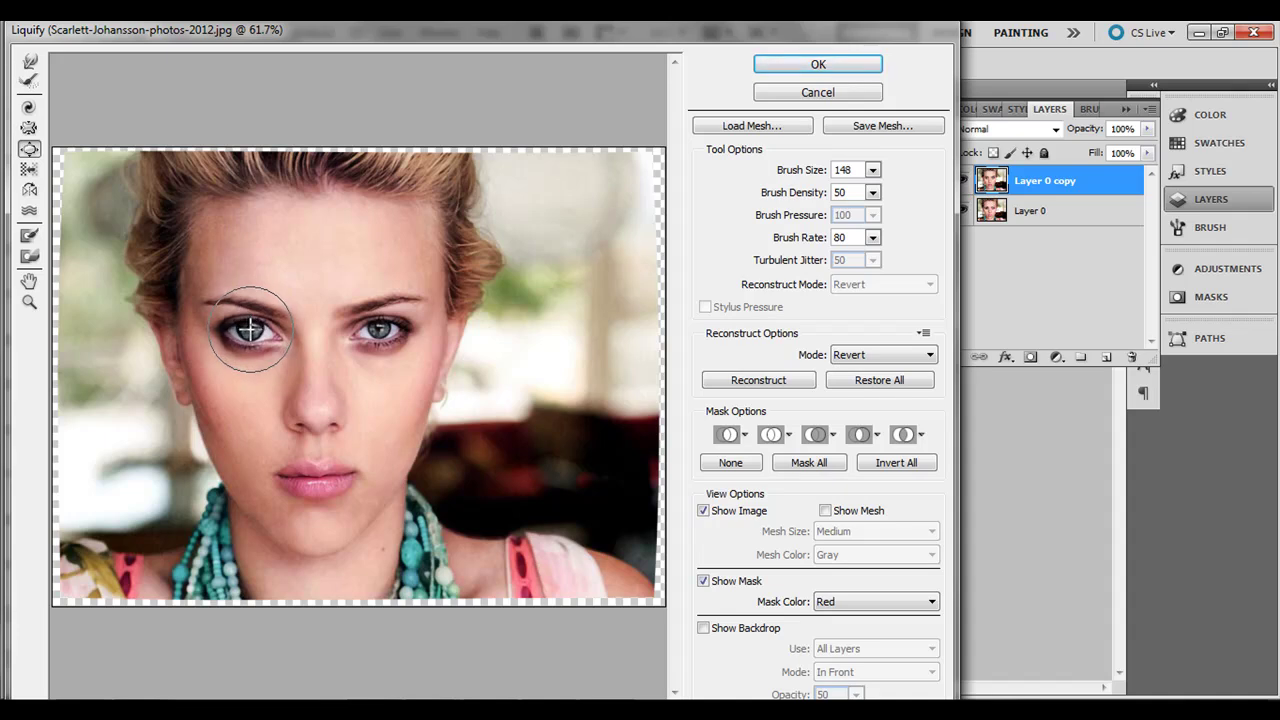
left_click(381, 328)
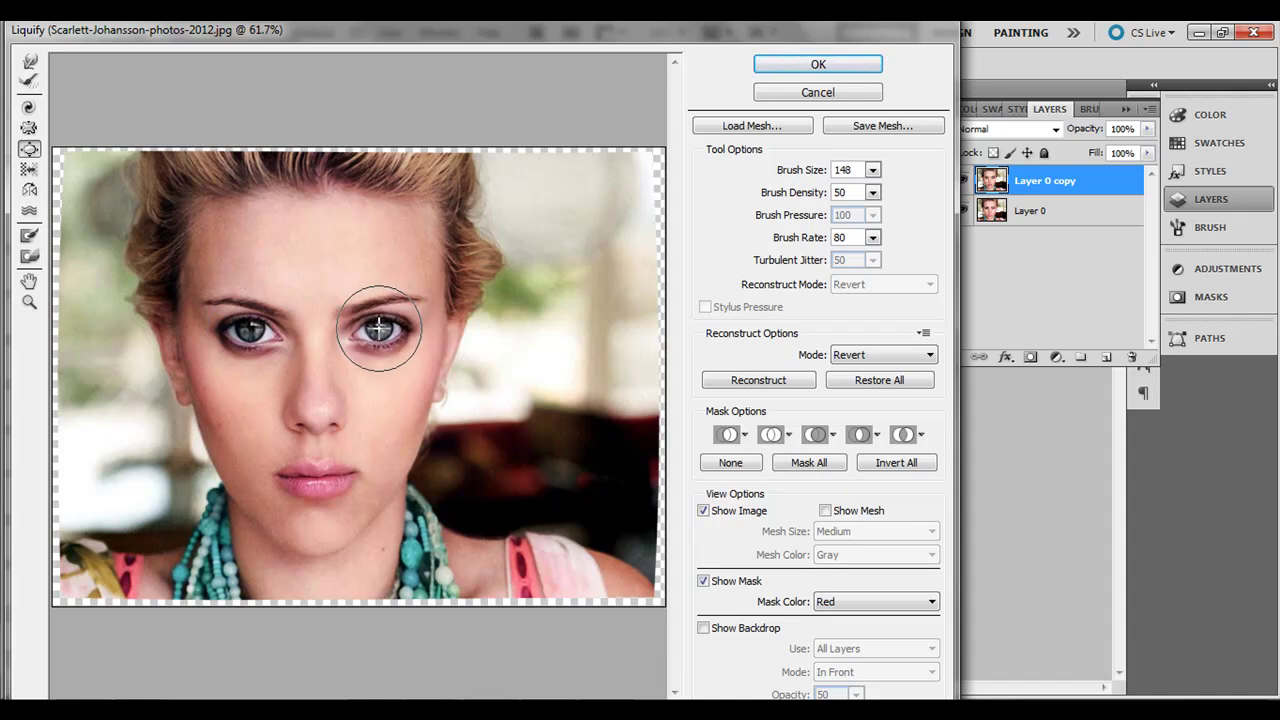
left_click(249, 329)
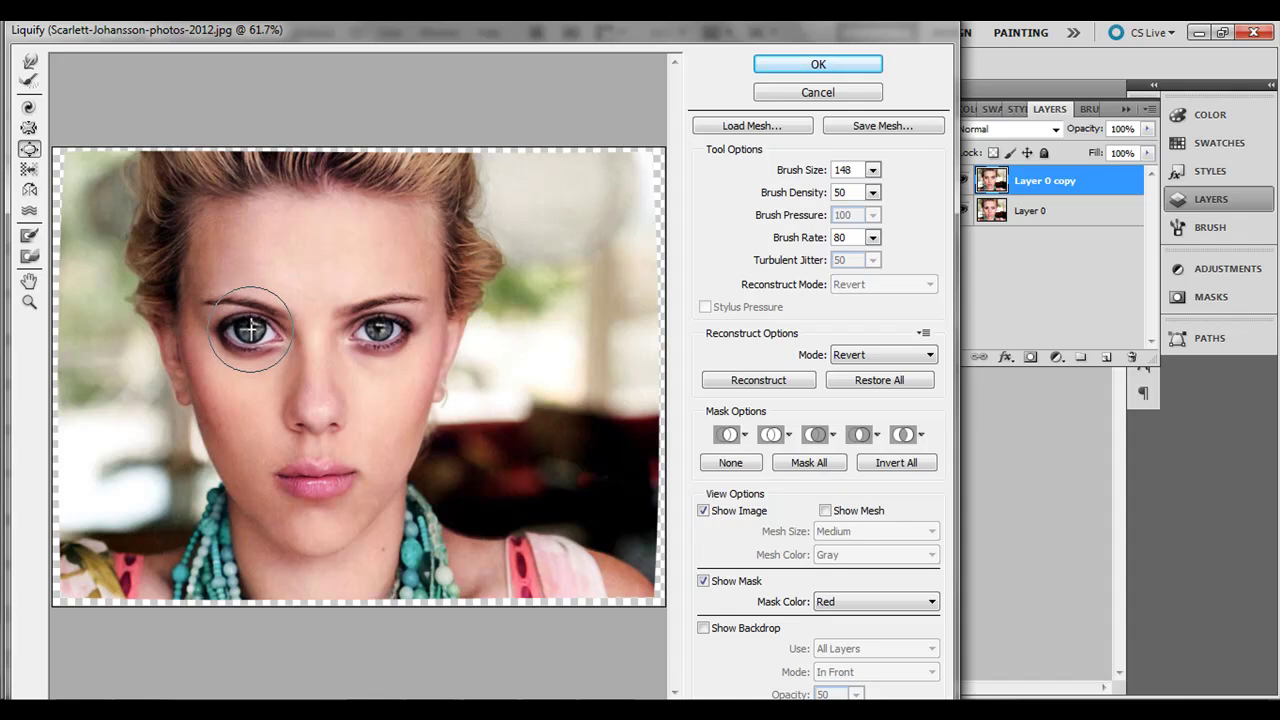
left_click(378, 328)
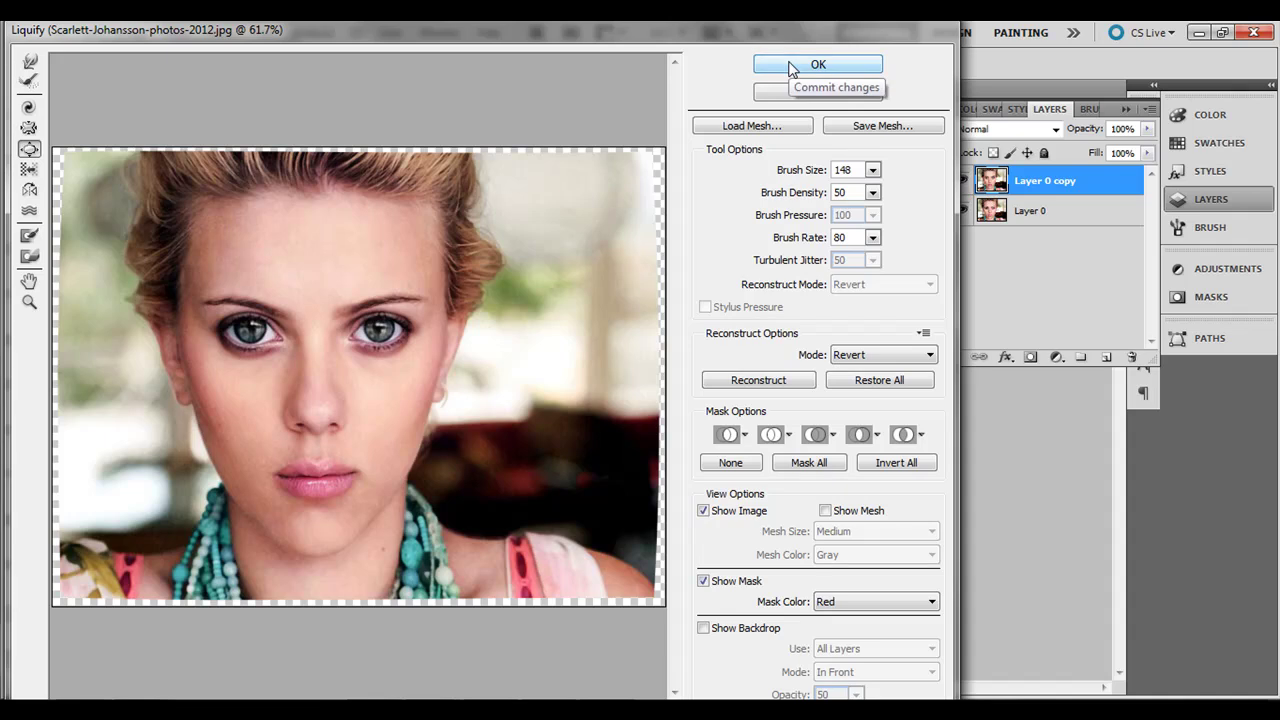
Try the Forward Warp, Reconstruct, Twirl Clockwise and Bloat tools, ending on Pucker
left_click(29, 62)
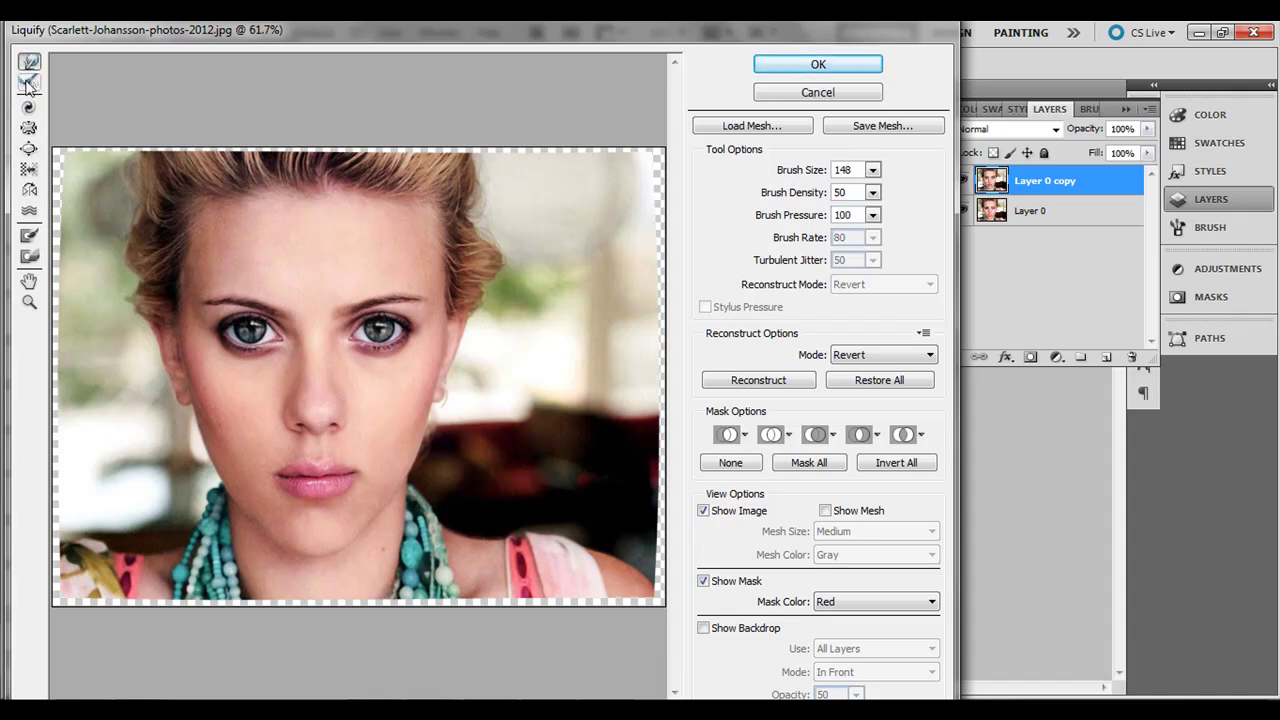
left_click(28, 84)
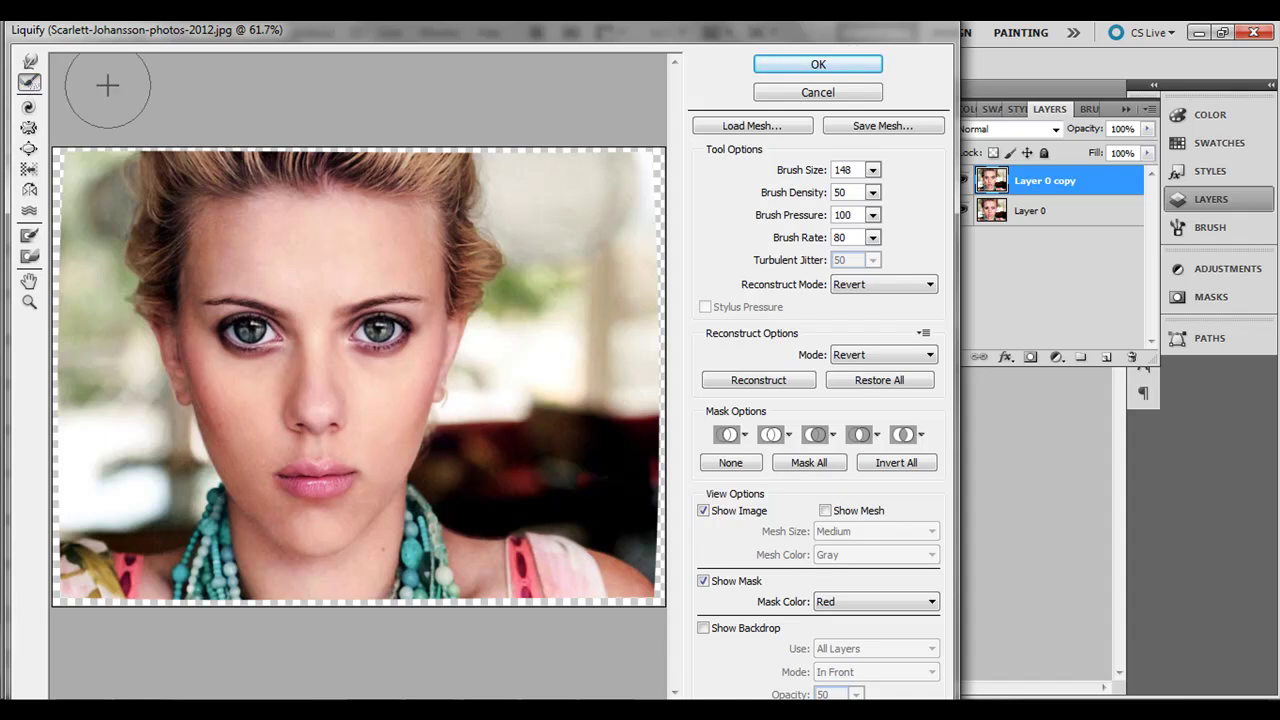
left_click(28, 107)
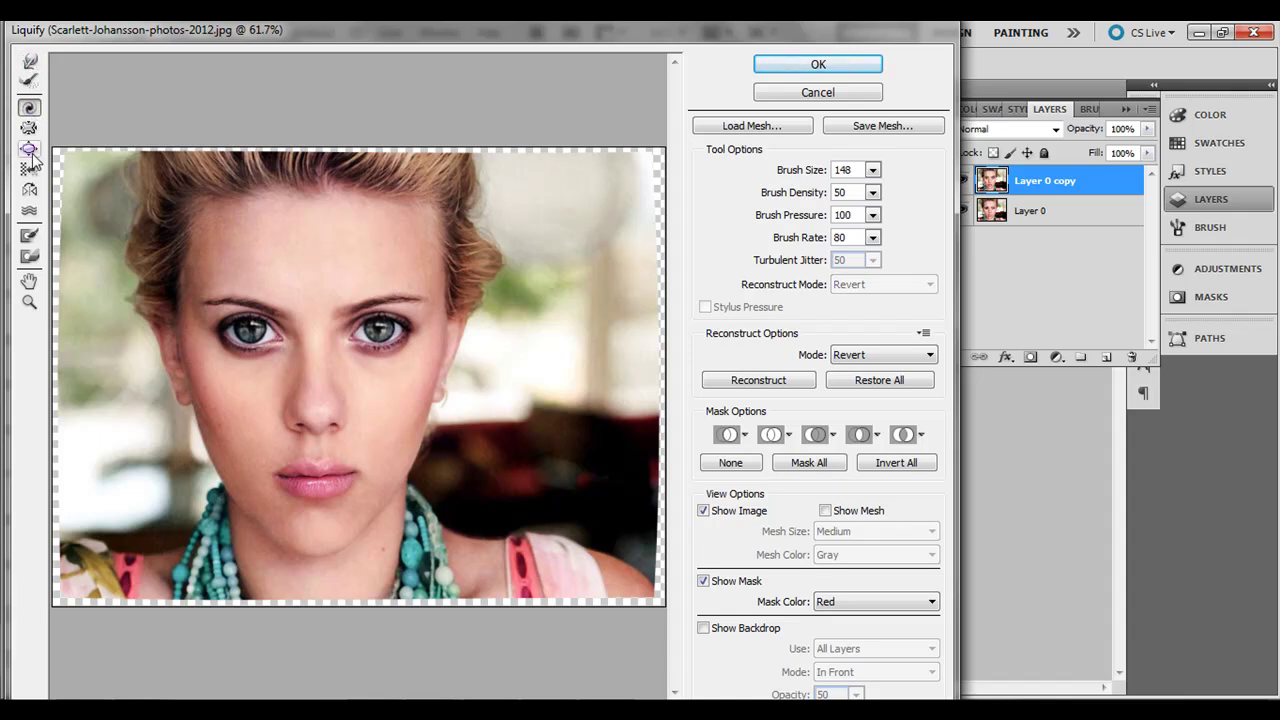
left_click(30, 150)
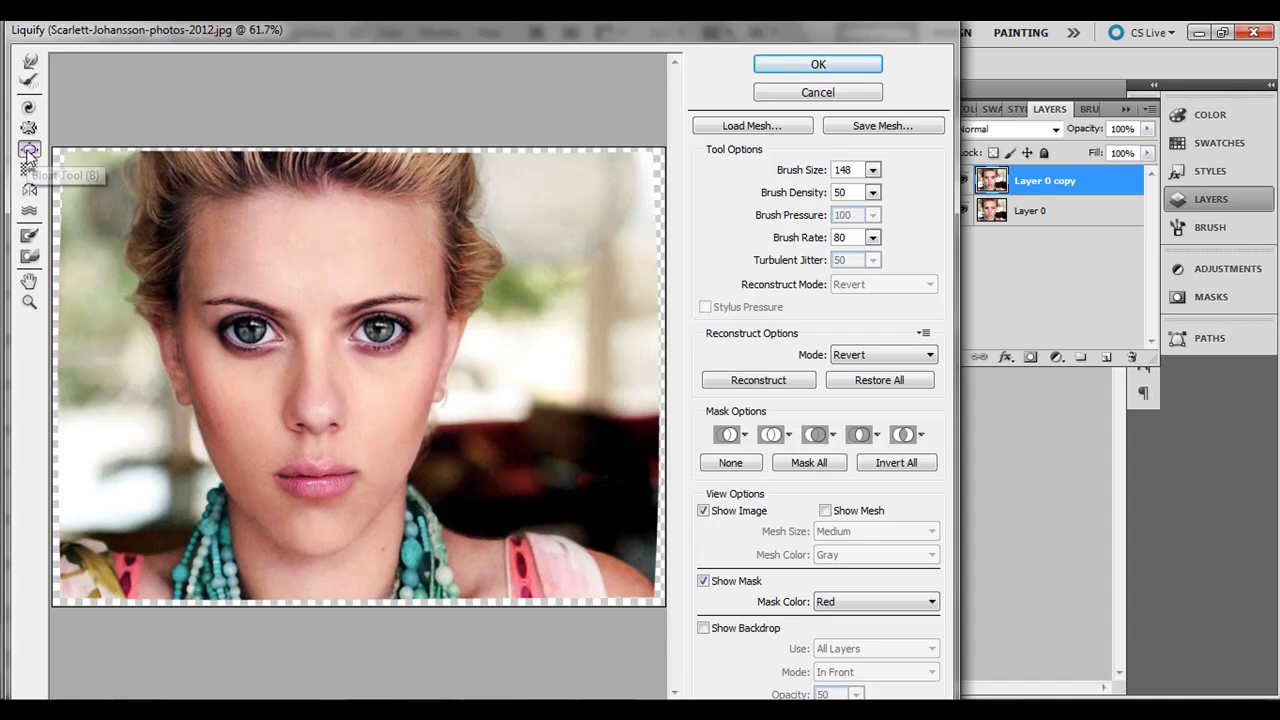
left_click(28, 131)
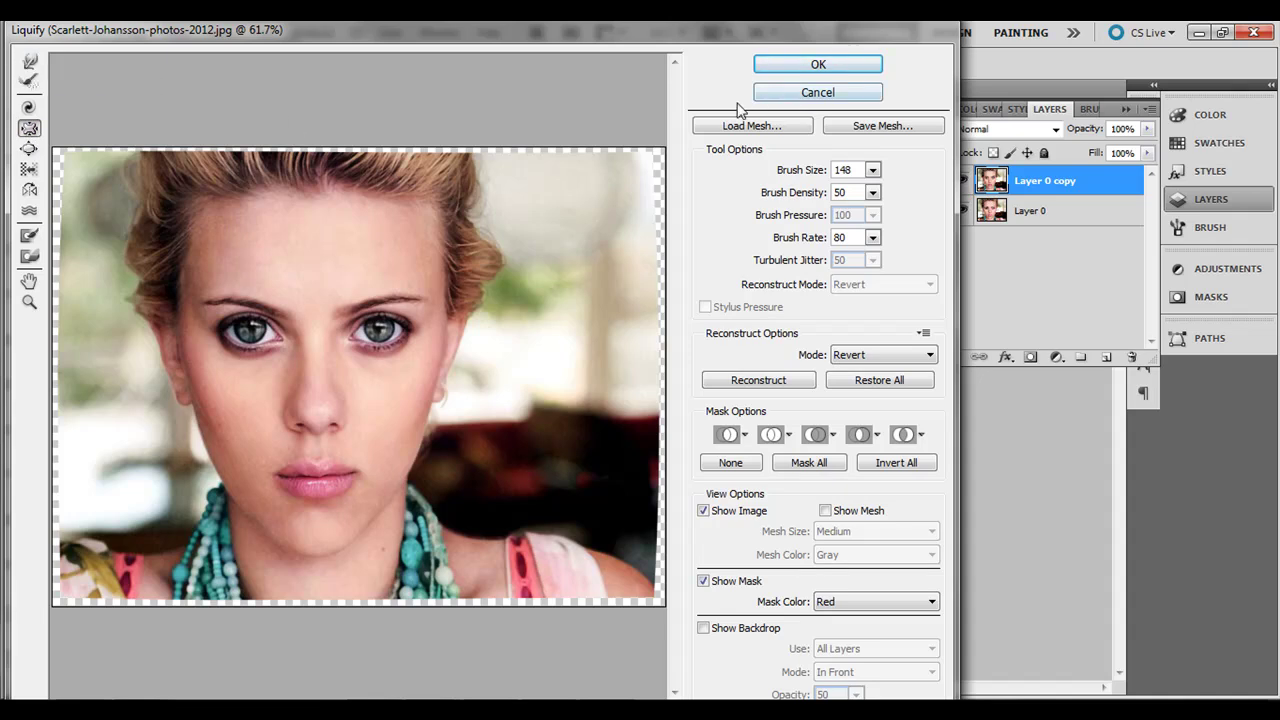
Apply the Liquify eye edits, add Layer 1, and pick salmon pink ec988a as foreground
left_click(779, 66)
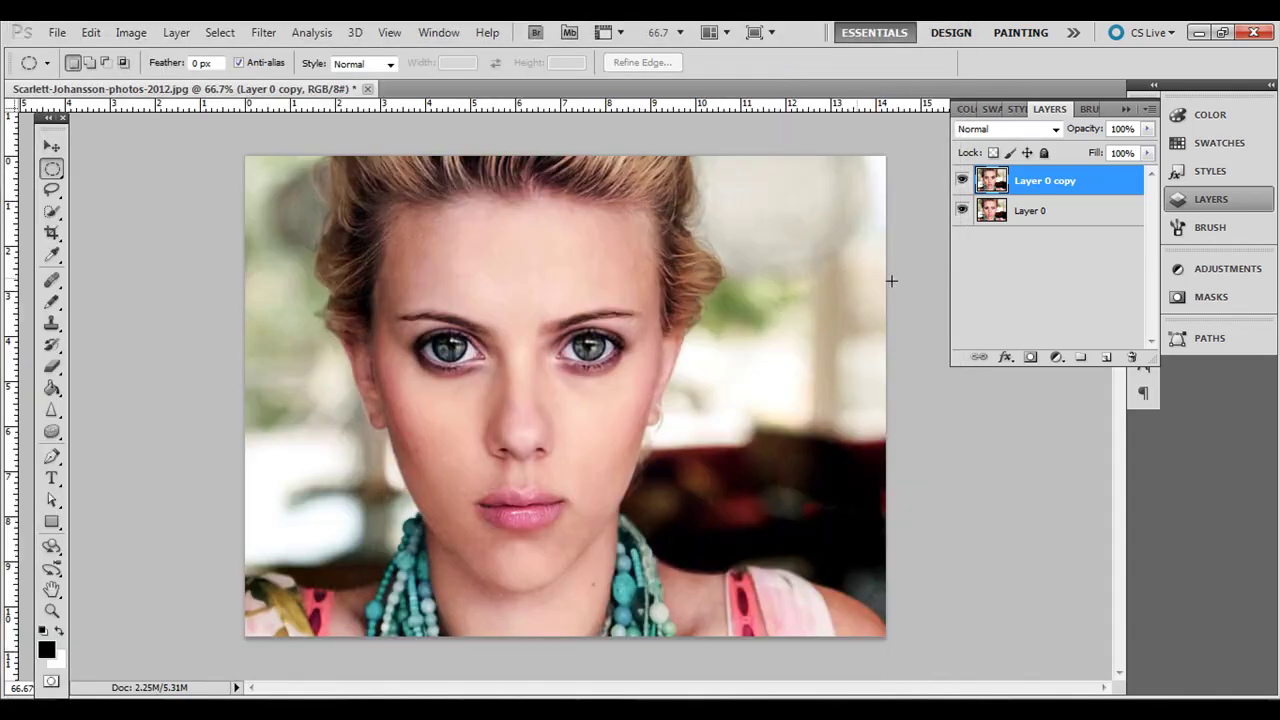
left_click(1106, 358)
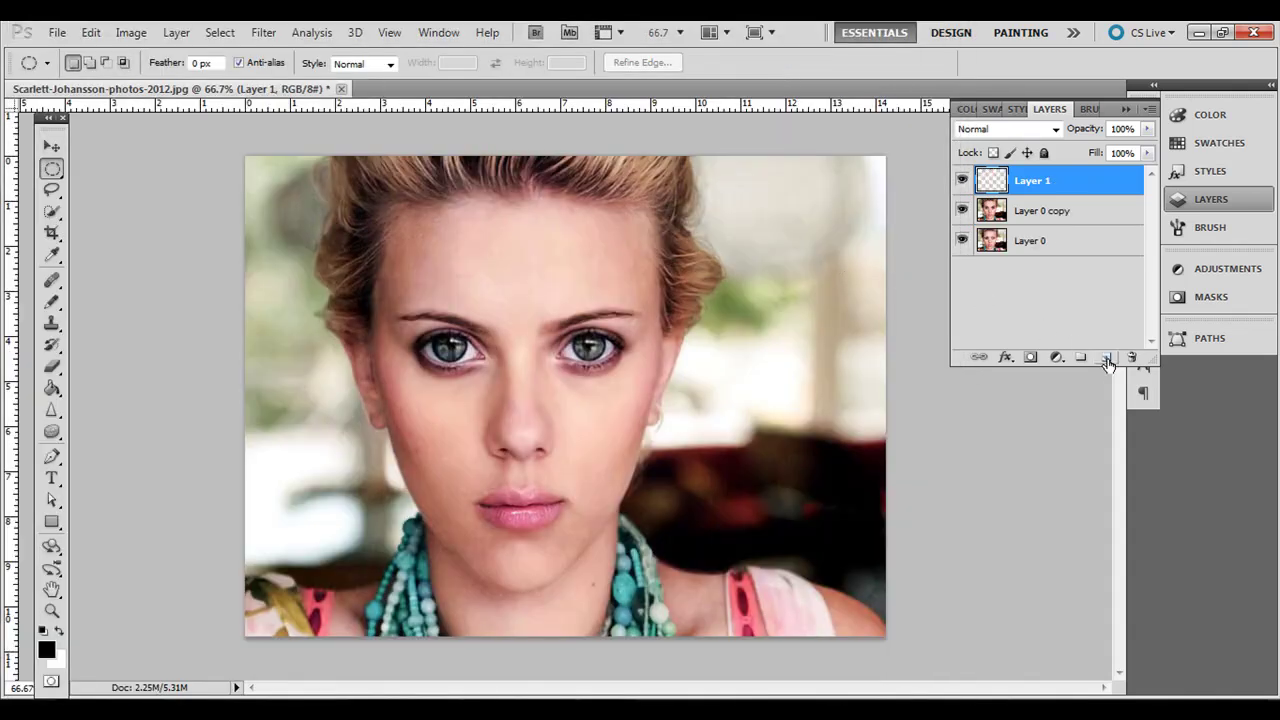
left_click(47, 652)
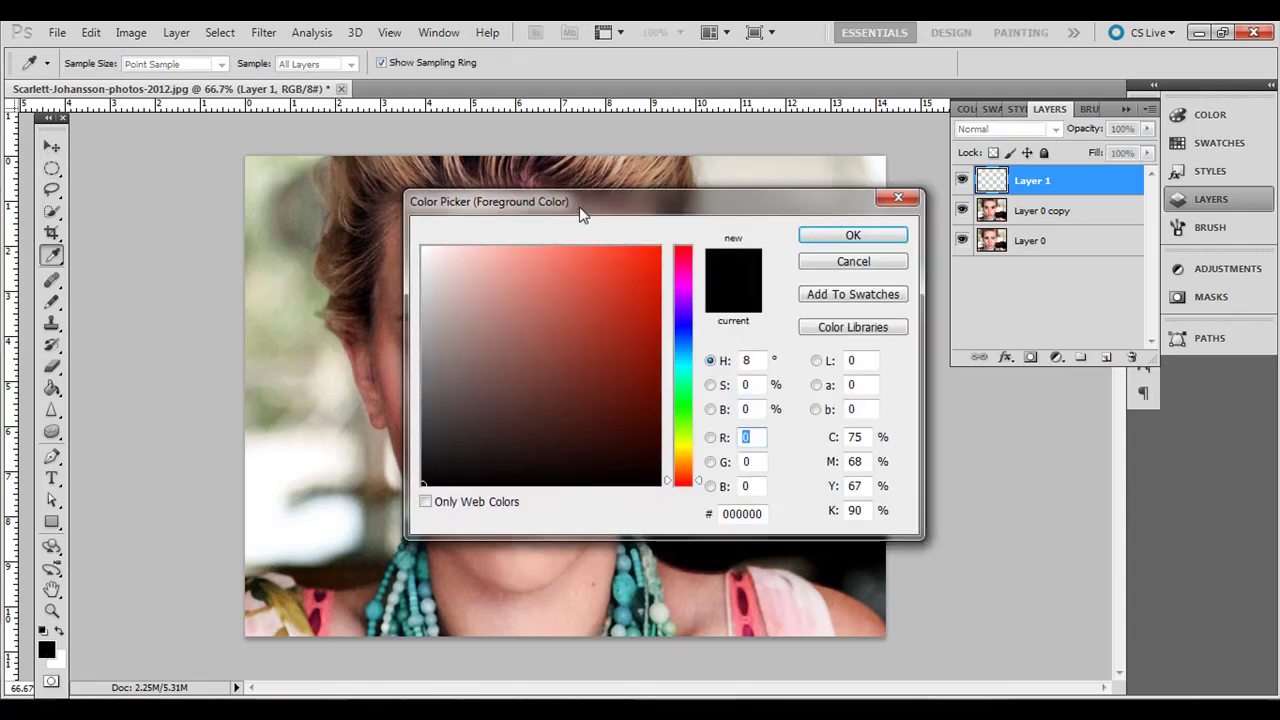
left_click_drag(586, 201, 812, 248)
mouse_move(790, 352)
left_mouse_down()
mouse_move(748, 357)
mouse_move(714, 332)
mouse_move(747, 310)
left_mouse_up()
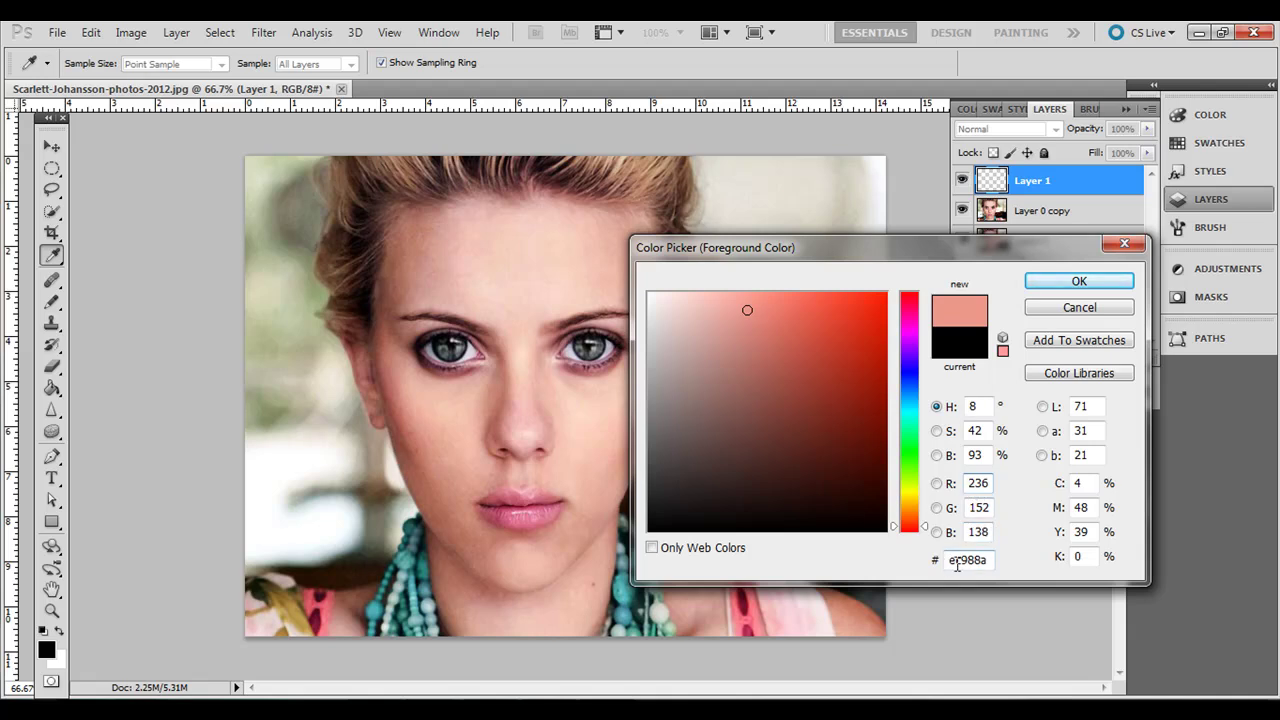
Confirm pink ec988a and set up a soft Brush Tool around 40 px with 0% hardness
left_click(1062, 290)
key("m")
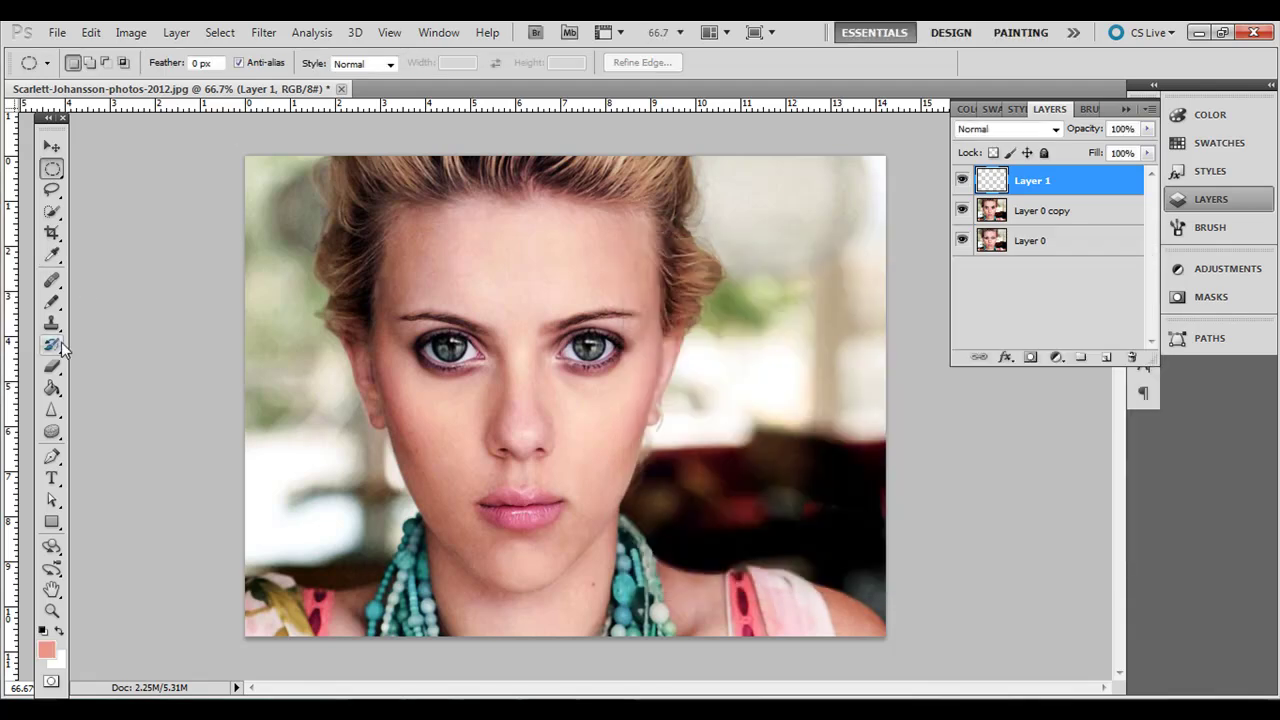
left_click_drag(52, 301, 103, 304)
left_click(96, 63)
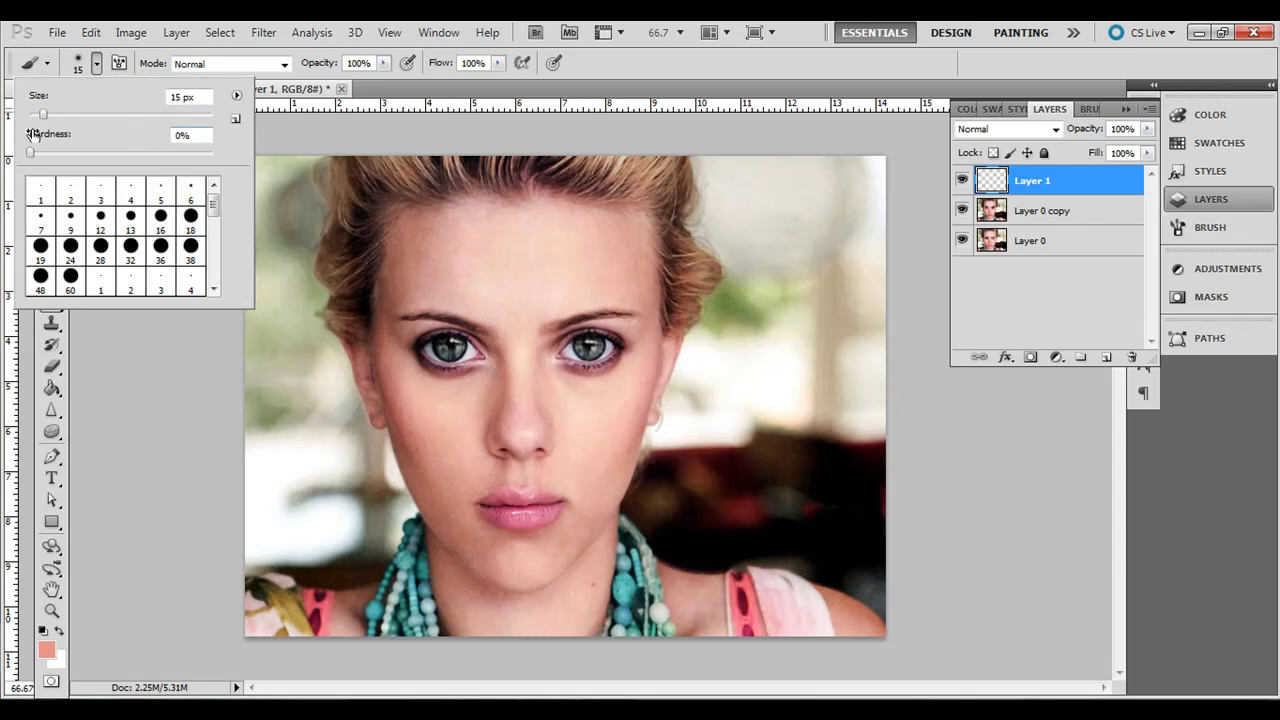
left_click_drag(43, 117, 64, 113)
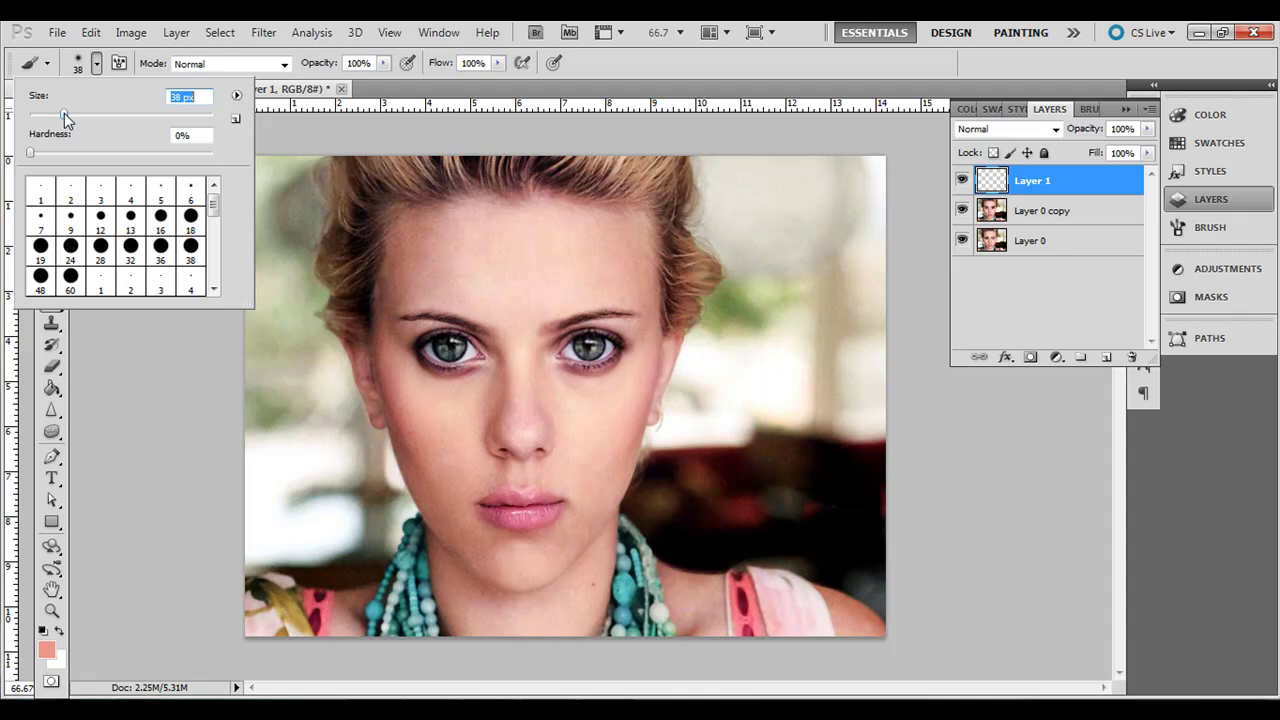
key("Return")
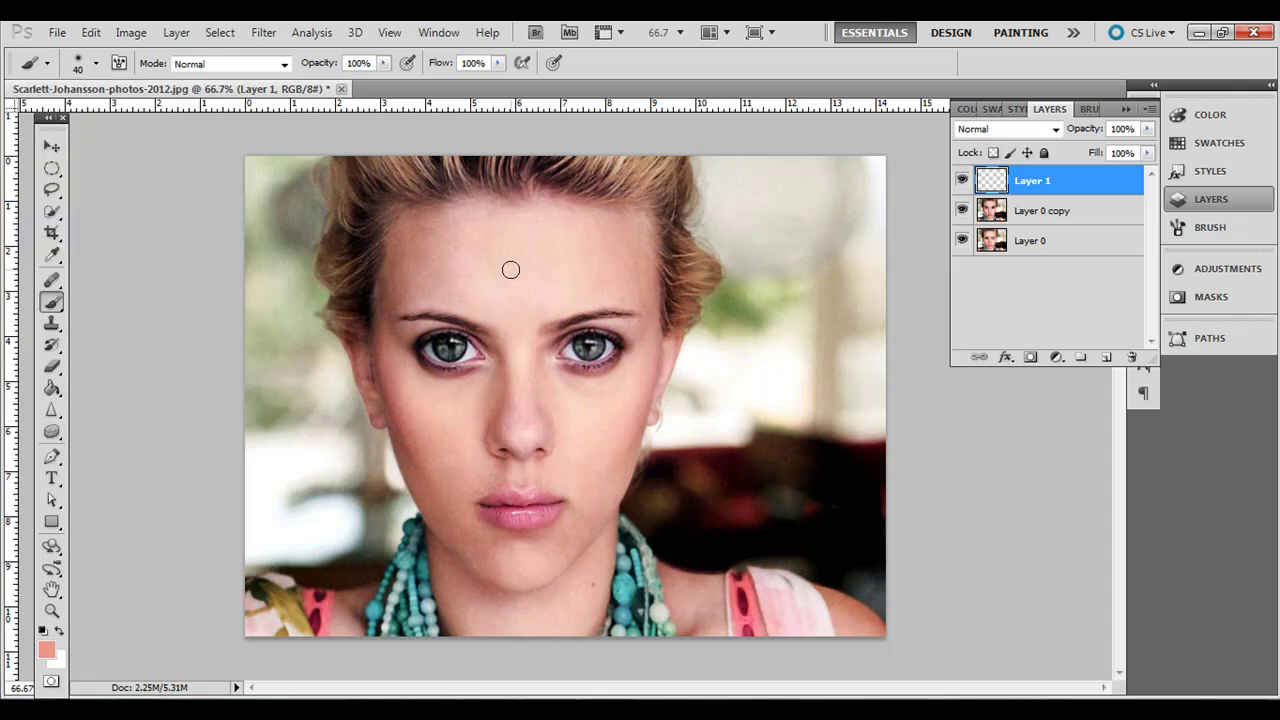
Paint pink over both cheeks with a 100 px brush, undoing a stray stroke over the eye
key("bracketright")
key("bracketright")
key("bracketright")
key("bracketright")
key("bracketright")
key("bracketright")
key("bracketright")
key("bracketright")
key("bracketright")
key("bracketright")
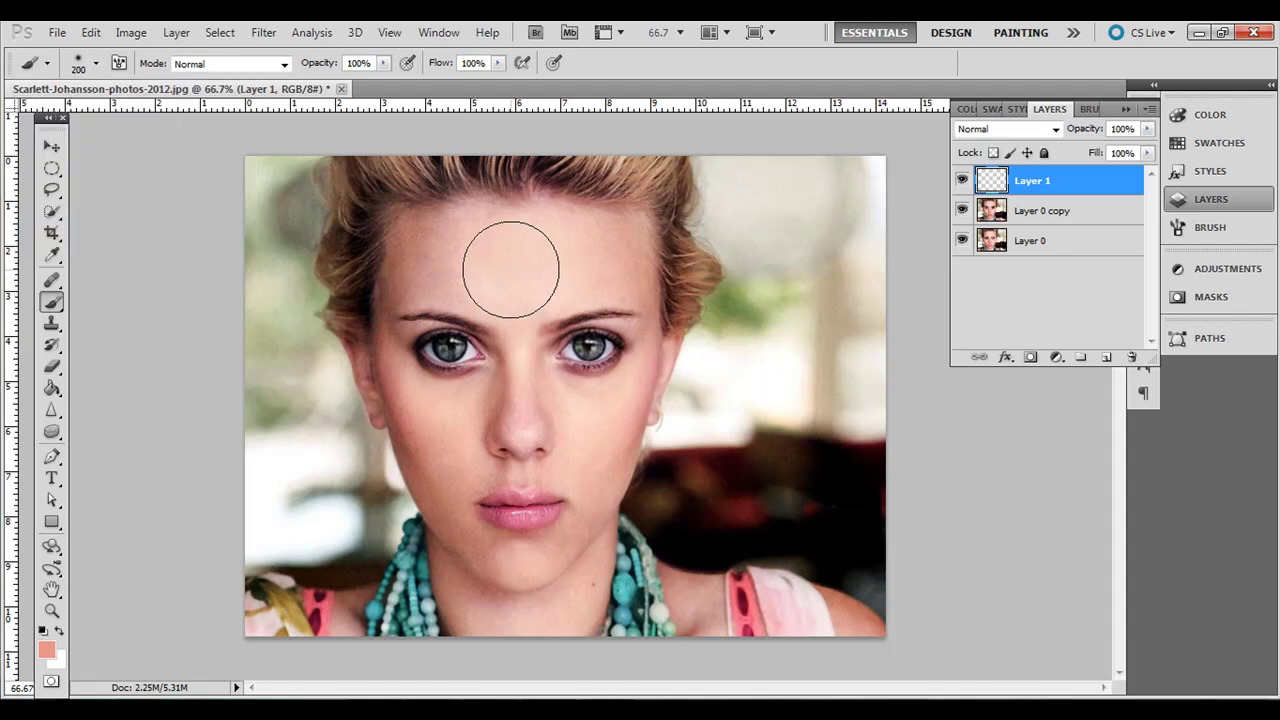
key("bracketleft")
mouse_move(534, 266)
left_mouse_down()
mouse_move(637, 308)
mouse_move(544, 369)
mouse_move(514, 366)
mouse_move(594, 335)
left_mouse_up()
key("ctrl+z")
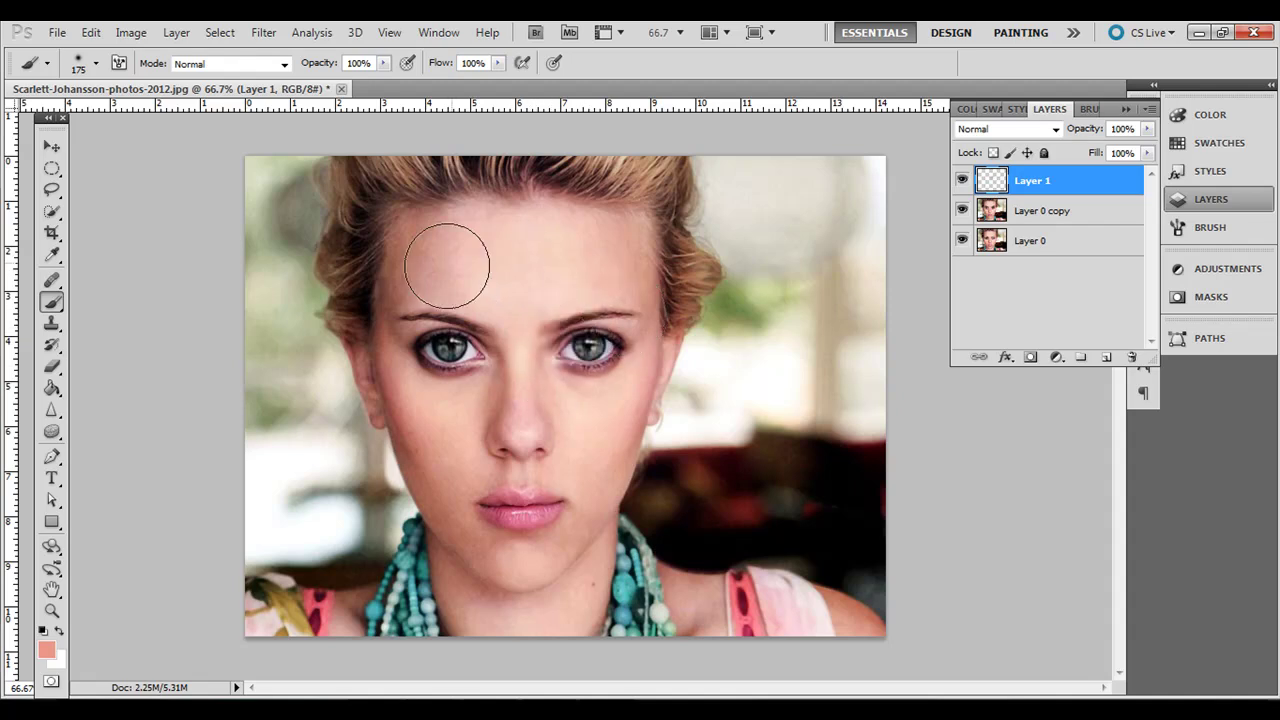
key("bracketleft")
key("bracketleft")
key("bracketleft")
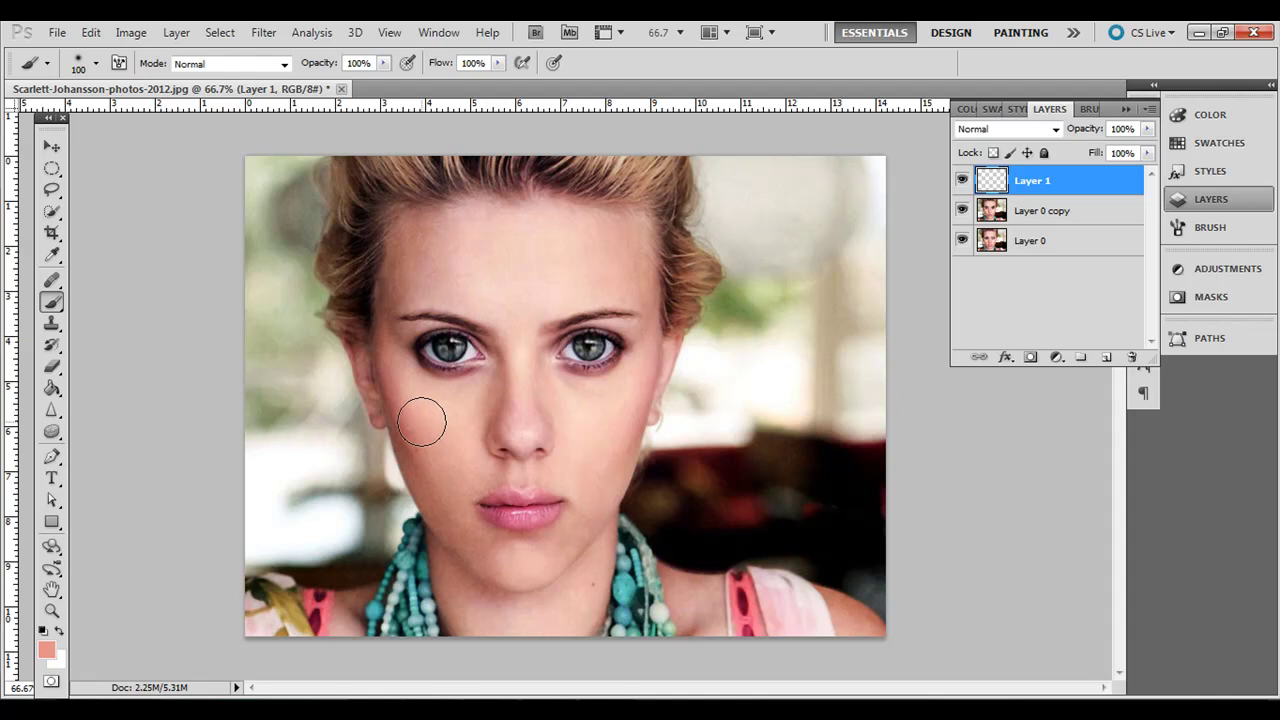
mouse_move(414, 409)
left_mouse_down()
mouse_move(422, 457)
mouse_move(454, 507)
mouse_move(442, 465)
mouse_move(459, 434)
left_mouse_up()
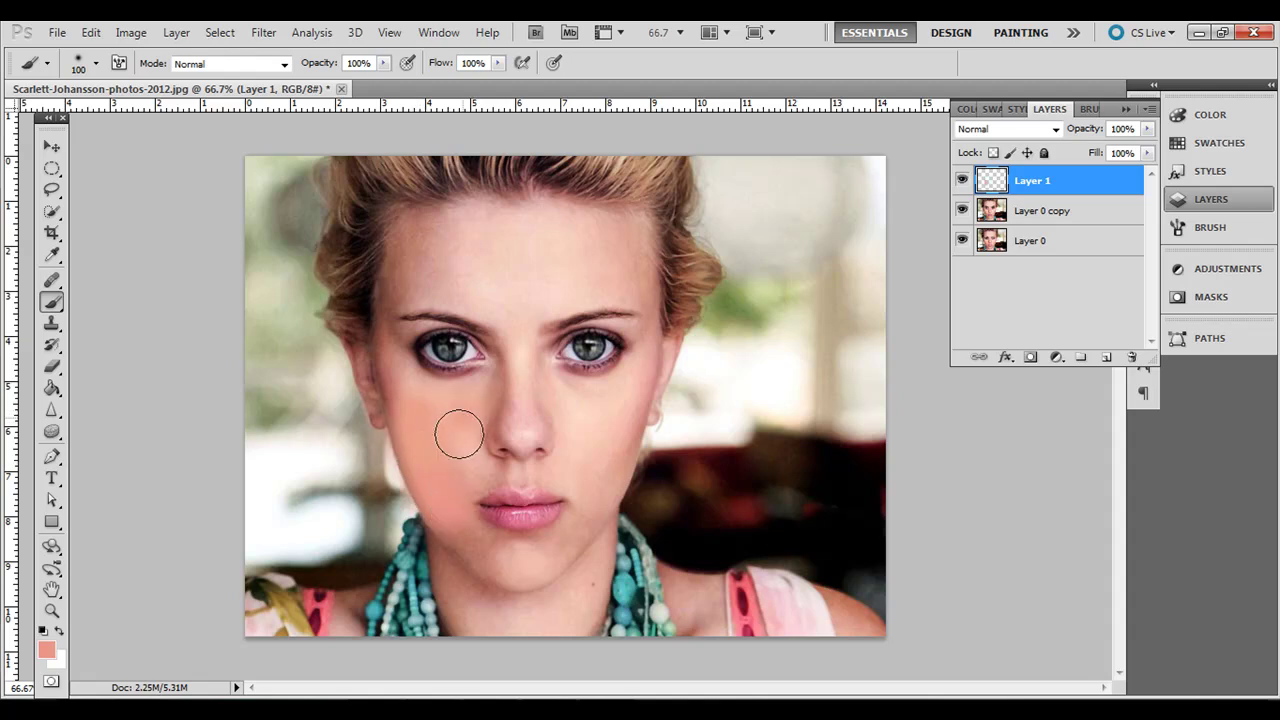
mouse_move(577, 417)
left_mouse_down()
mouse_move(631, 397)
mouse_move(596, 494)
mouse_move(582, 429)
mouse_move(577, 456)
mouse_move(543, 472)
mouse_move(493, 475)
mouse_move(463, 451)
mouse_move(487, 464)
mouse_move(468, 534)
mouse_move(479, 545)
mouse_move(520, 557)
mouse_move(559, 542)
mouse_move(516, 571)
mouse_move(588, 518)
left_mouse_up()
Paint pink down the forehead and nose with a 90 px brush
key("bracketleft")
key("bracketleft")
key("bracketleft")
key("bracketleft")
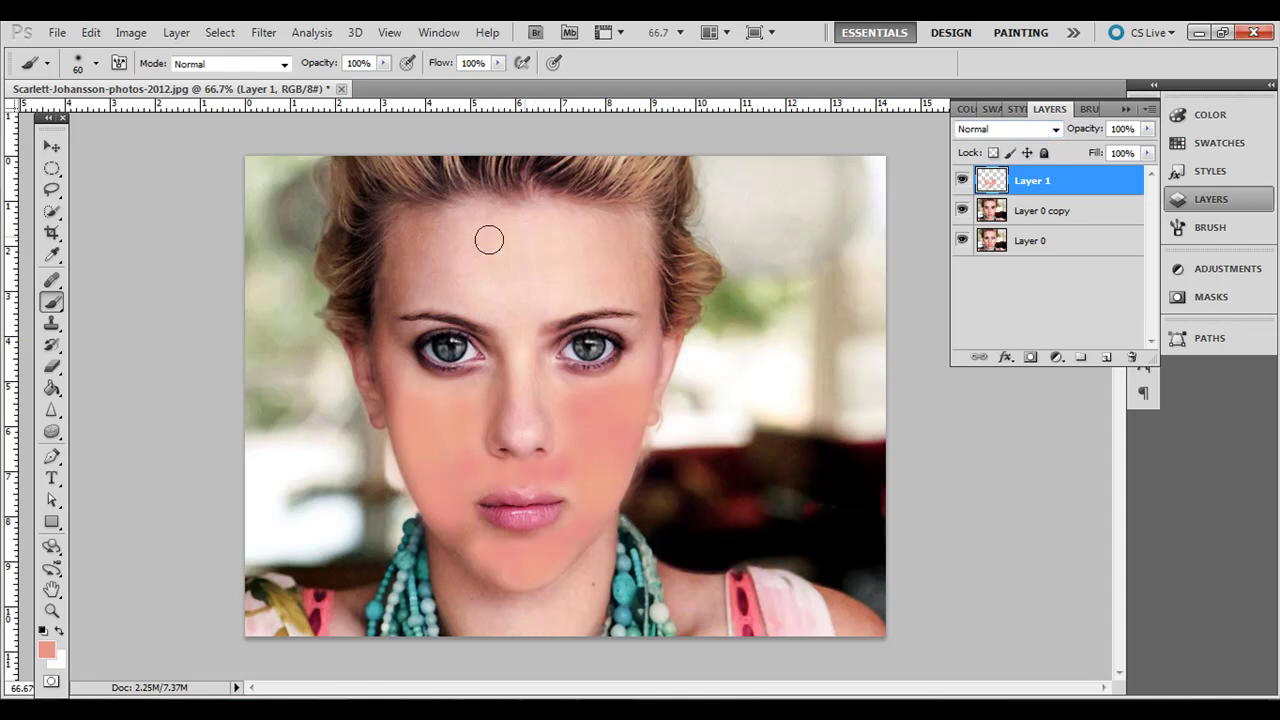
key("bracketright")
key("bracketright")
key("bracketright")
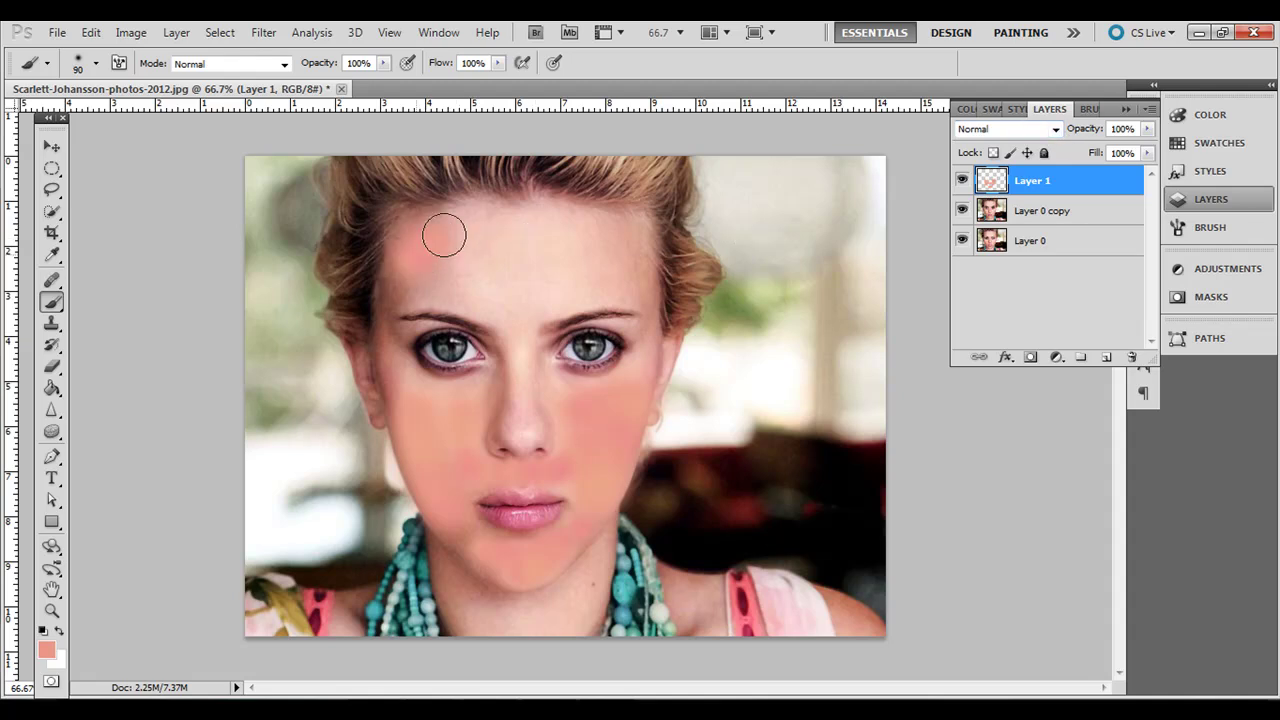
mouse_move(443, 229)
left_mouse_down()
mouse_move(618, 244)
mouse_move(441, 256)
mouse_move(490, 277)
mouse_move(424, 282)
mouse_move(510, 302)
mouse_move(540, 281)
mouse_move(602, 280)
mouse_move(509, 273)
mouse_move(521, 281)
mouse_move(520, 386)
left_mouse_up()
key("bracketleft")
key("bracketleft")
key("bracketleft")
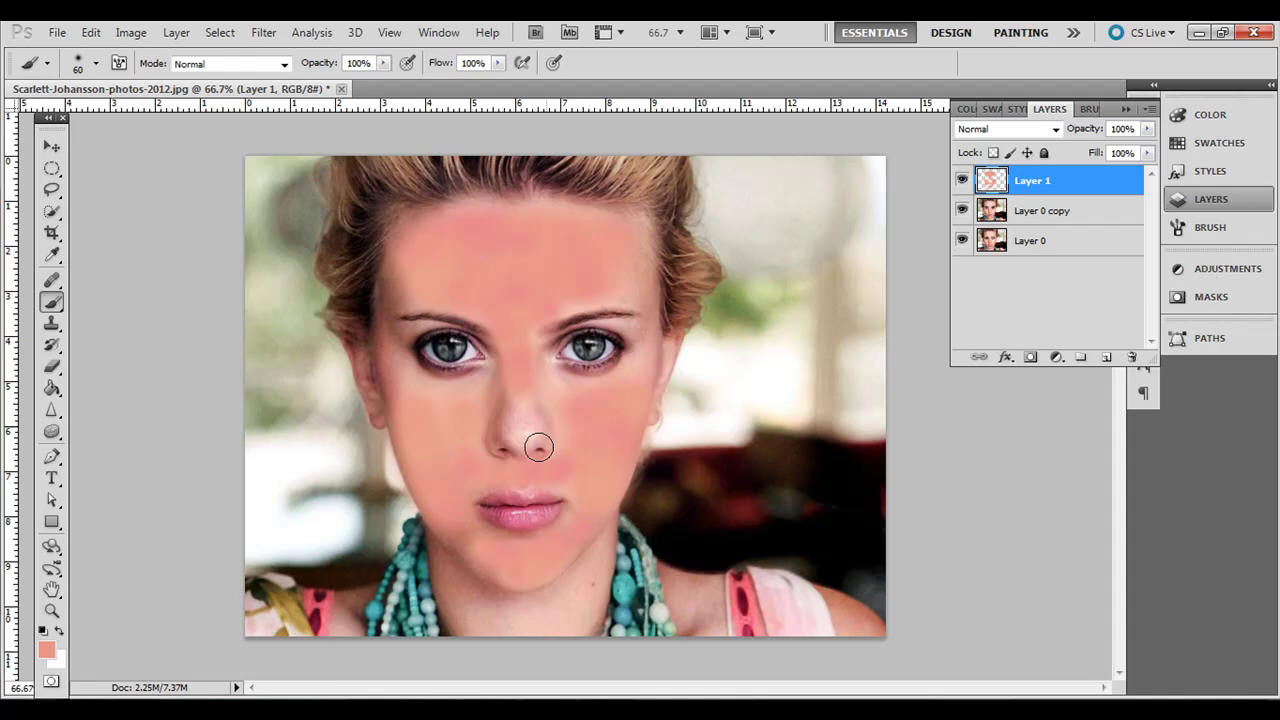
left_click(1050, 130)
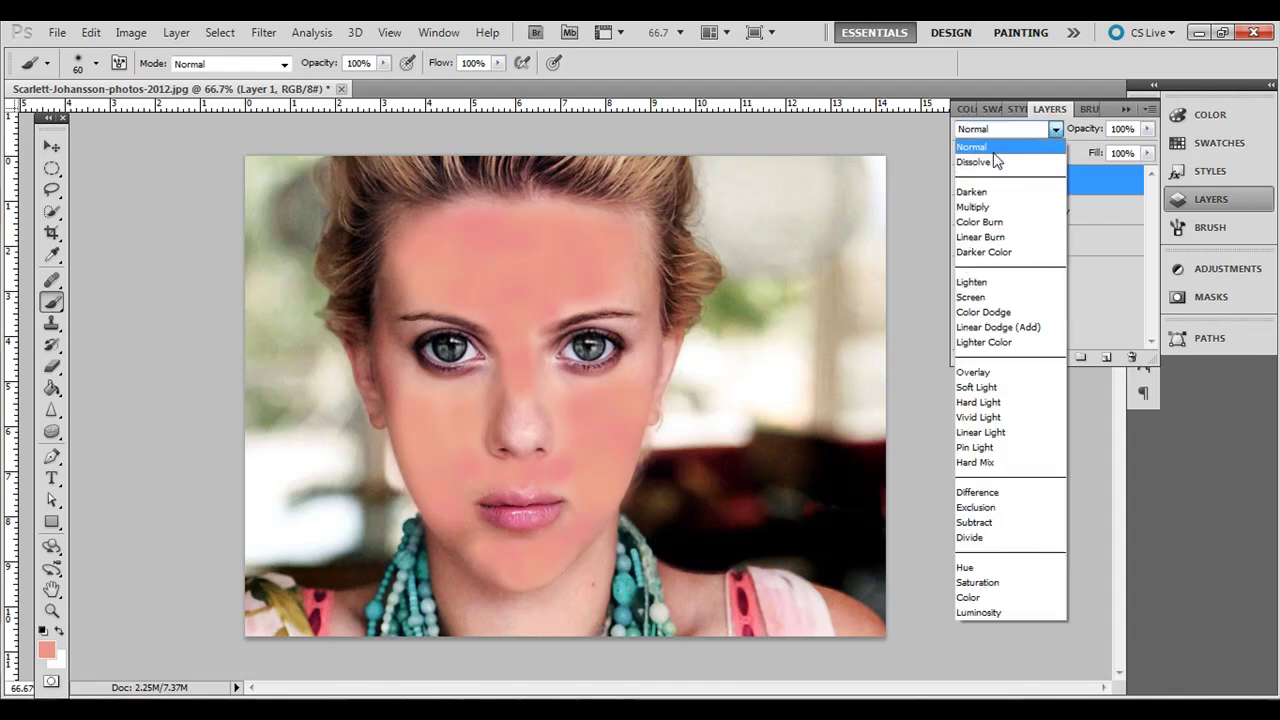
Preview Layer 1's blend modes from Dissolve through Luminosity, stepping back toward Soft Light
left_click(997, 163)
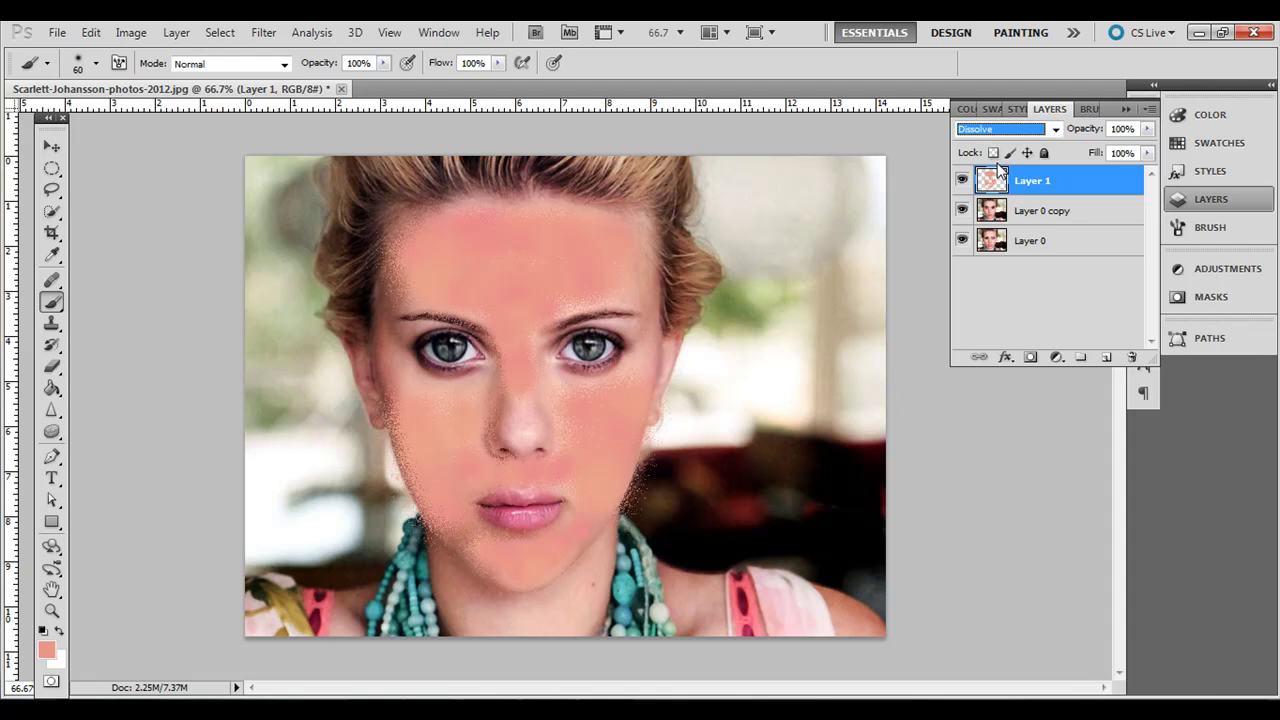
key("Down")
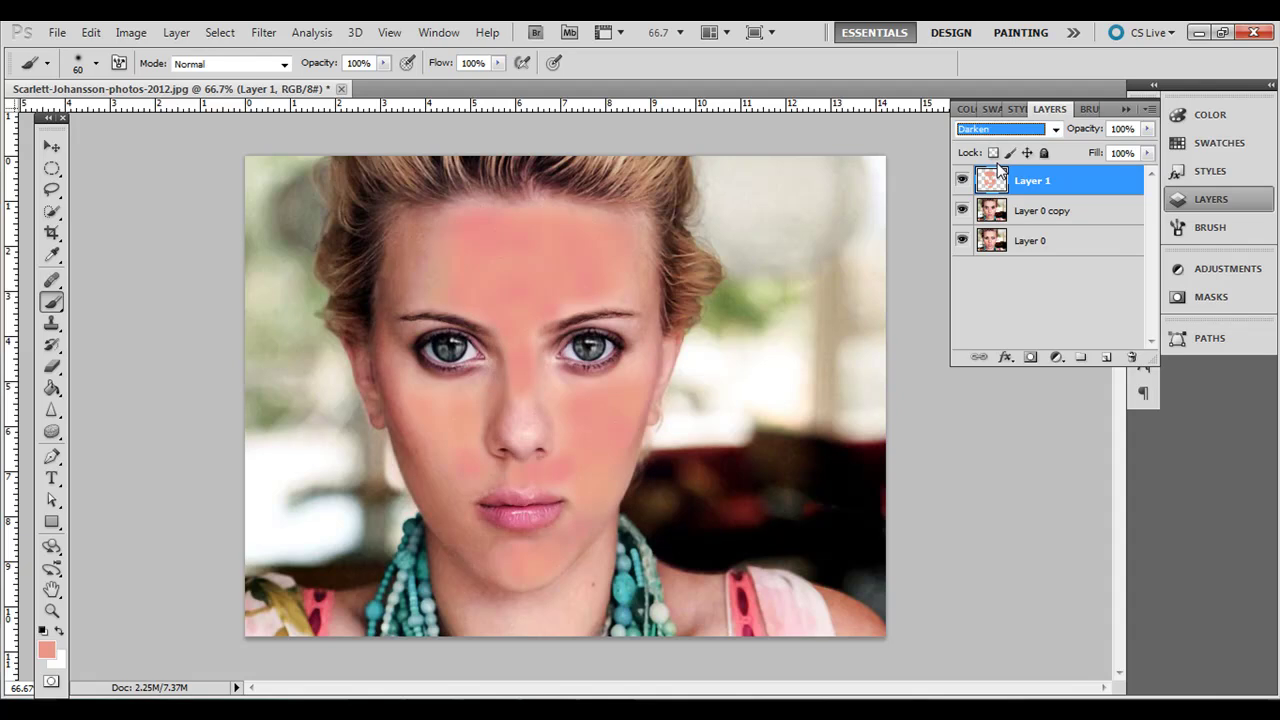
key("Down")
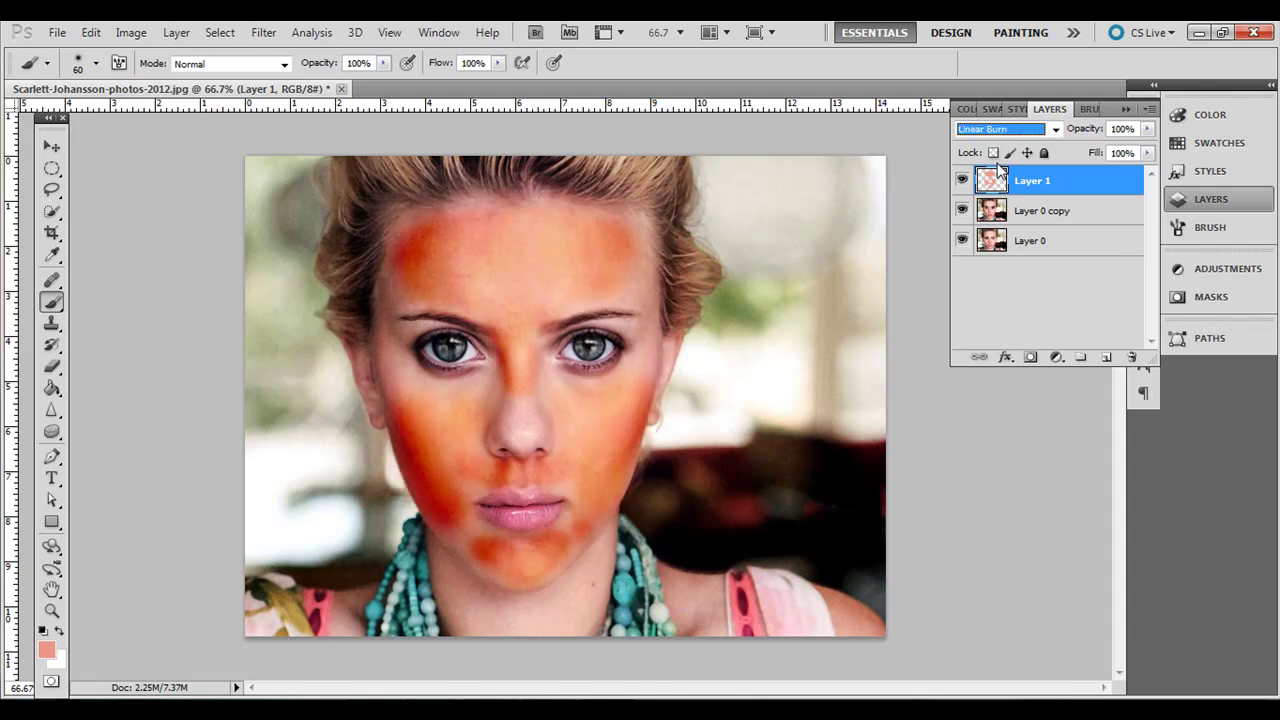
key("Down")
key("Down")
key("Up")
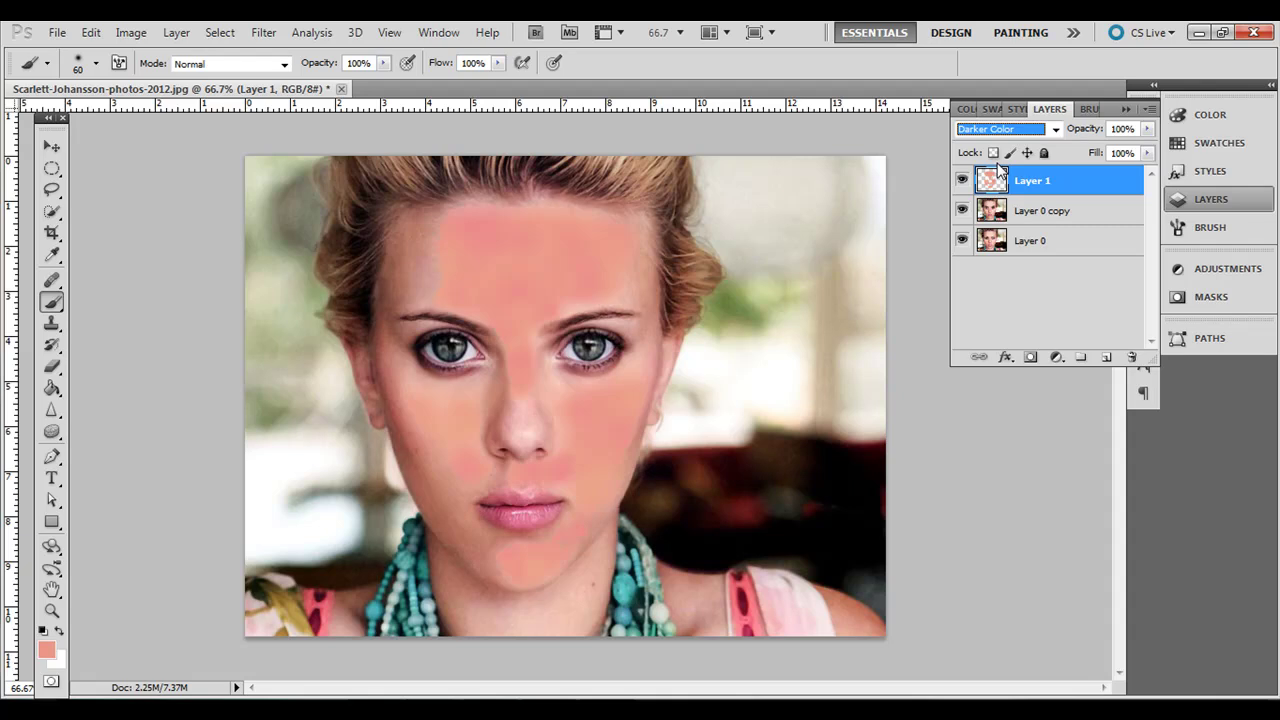
key("Down")
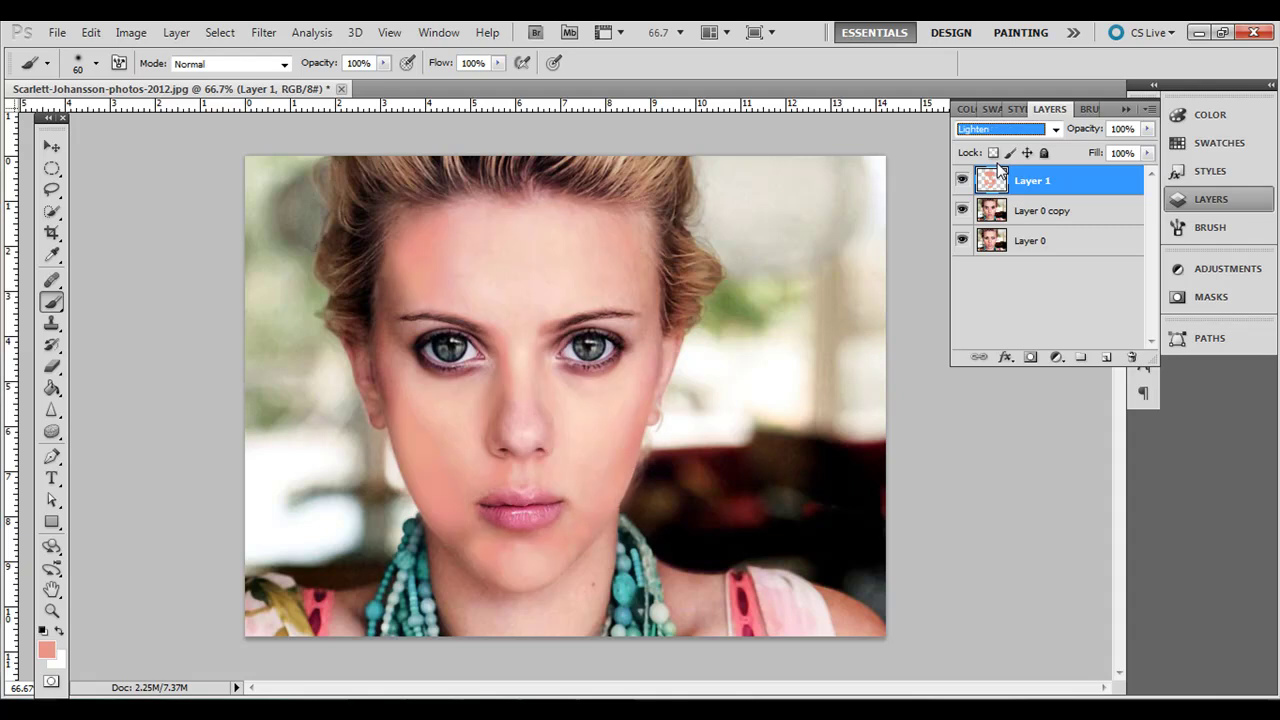
key("Down")
key("Down")
key("Down")
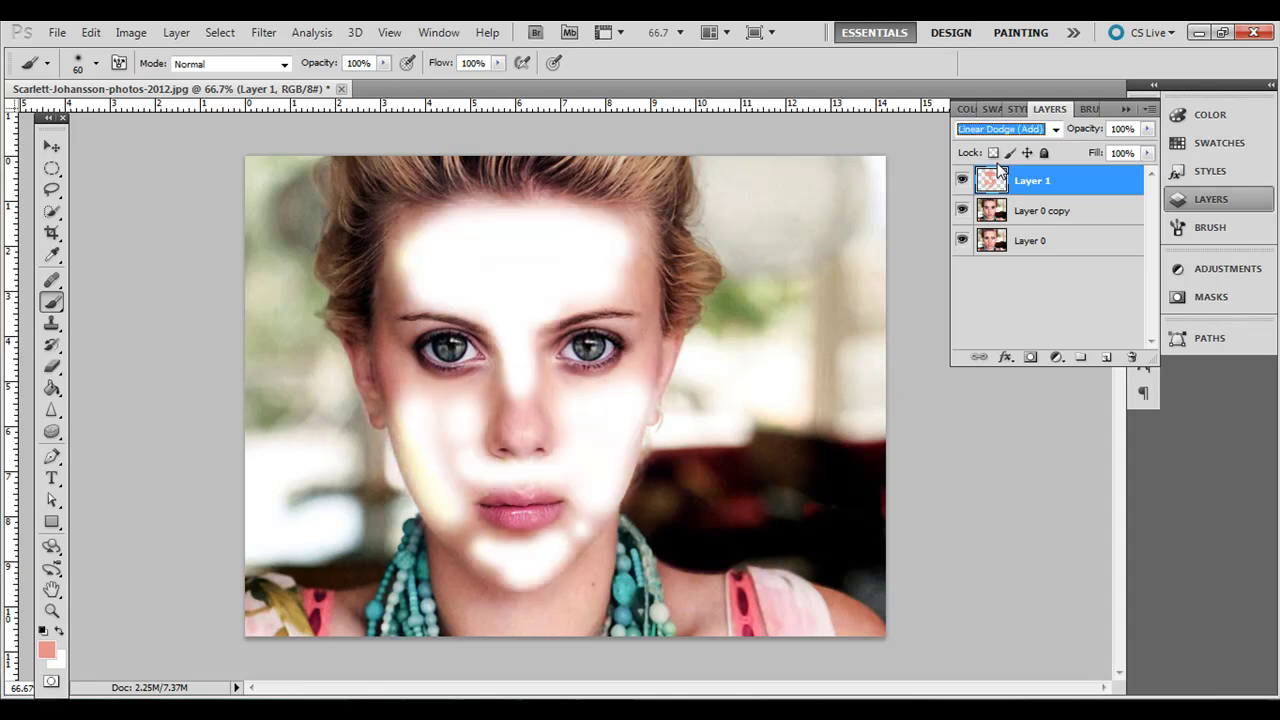
key("Down")
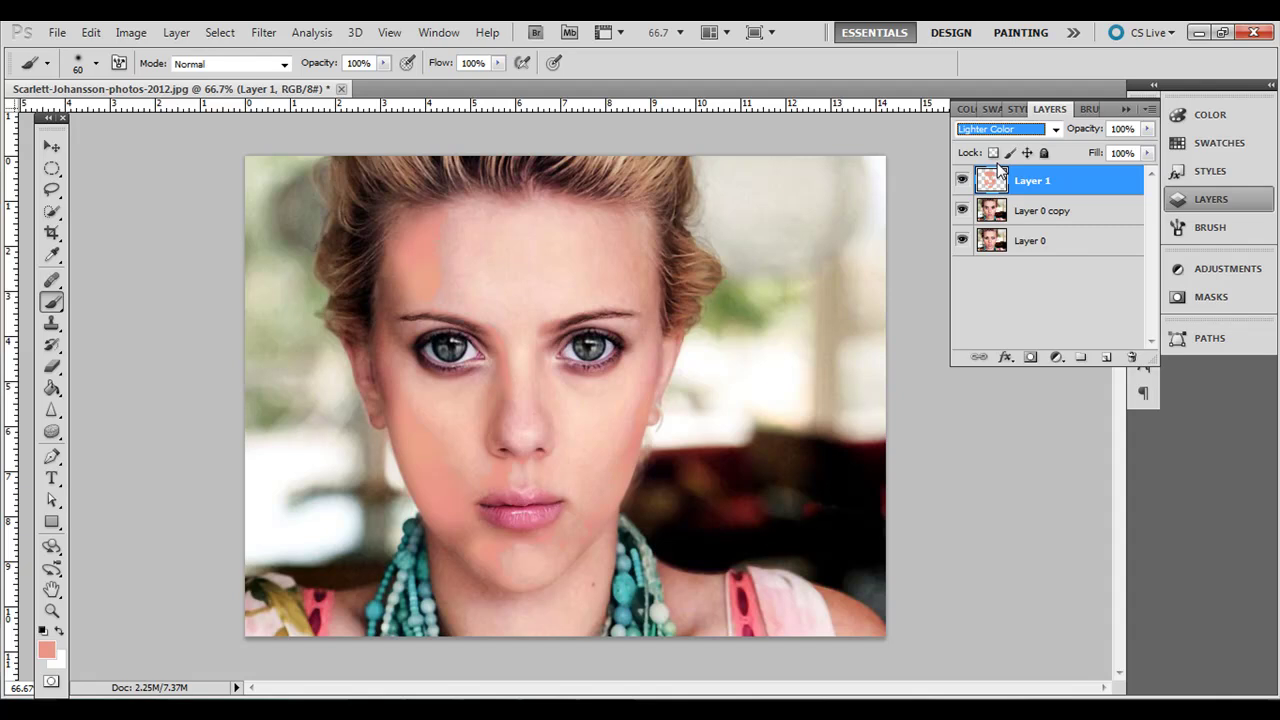
key("Down")
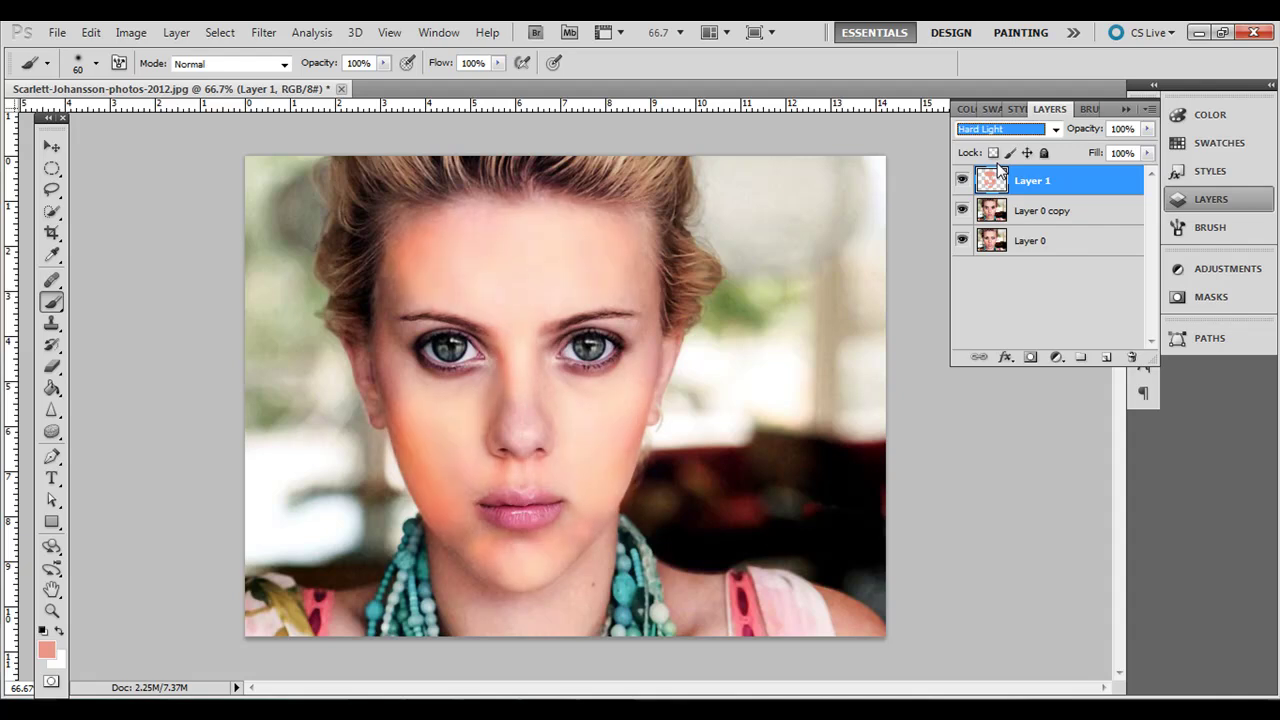
key("Down")
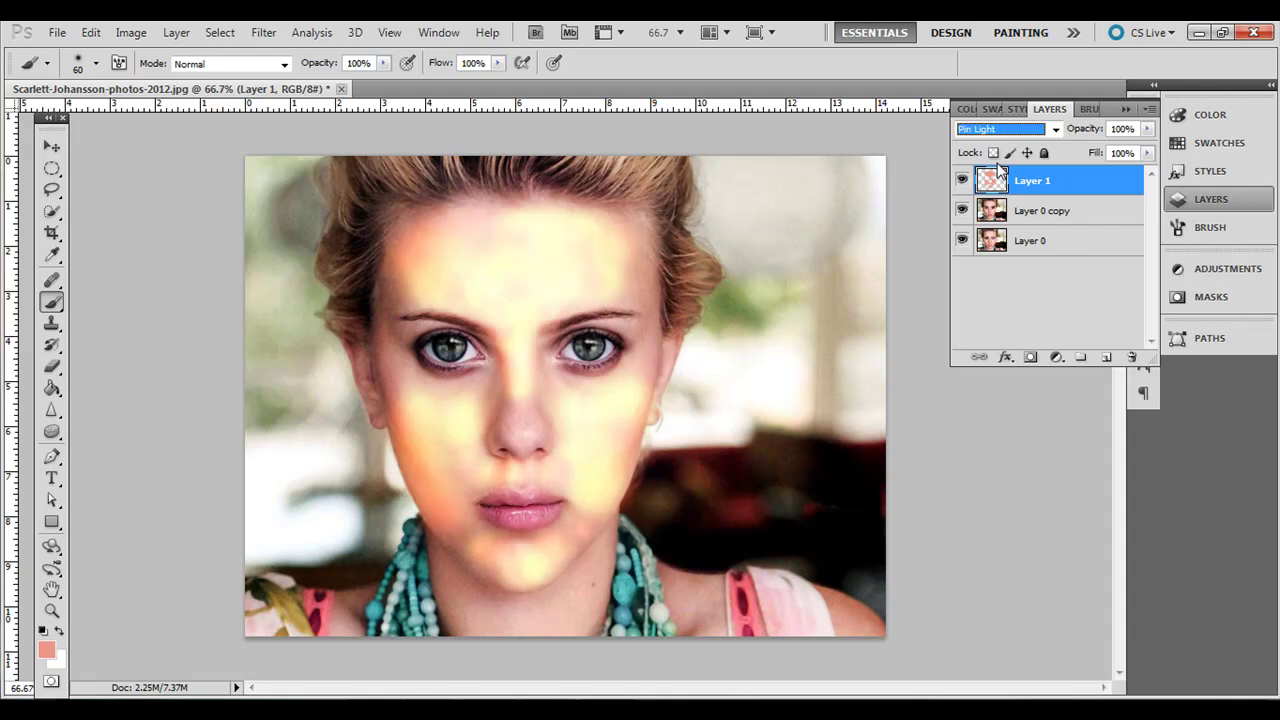
key("Down")
key("Down")
key("Down")
key("Down")
key("Down")
key("Down")
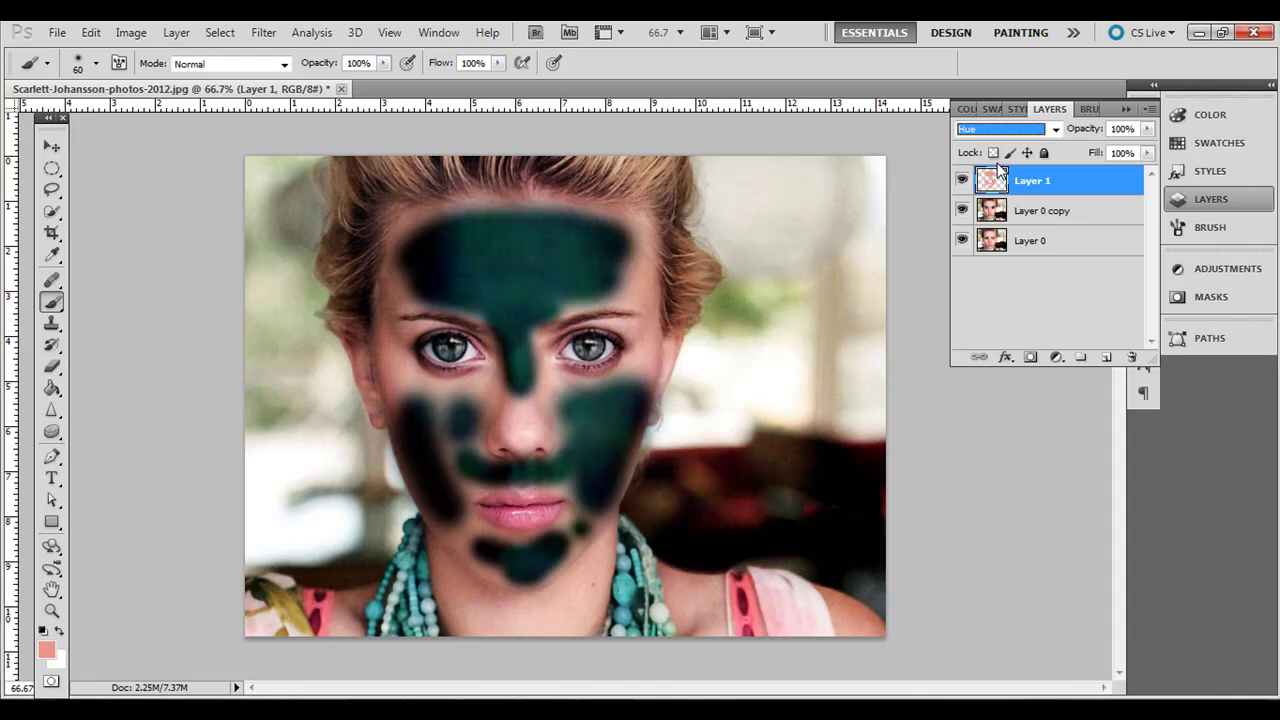
key("Down")
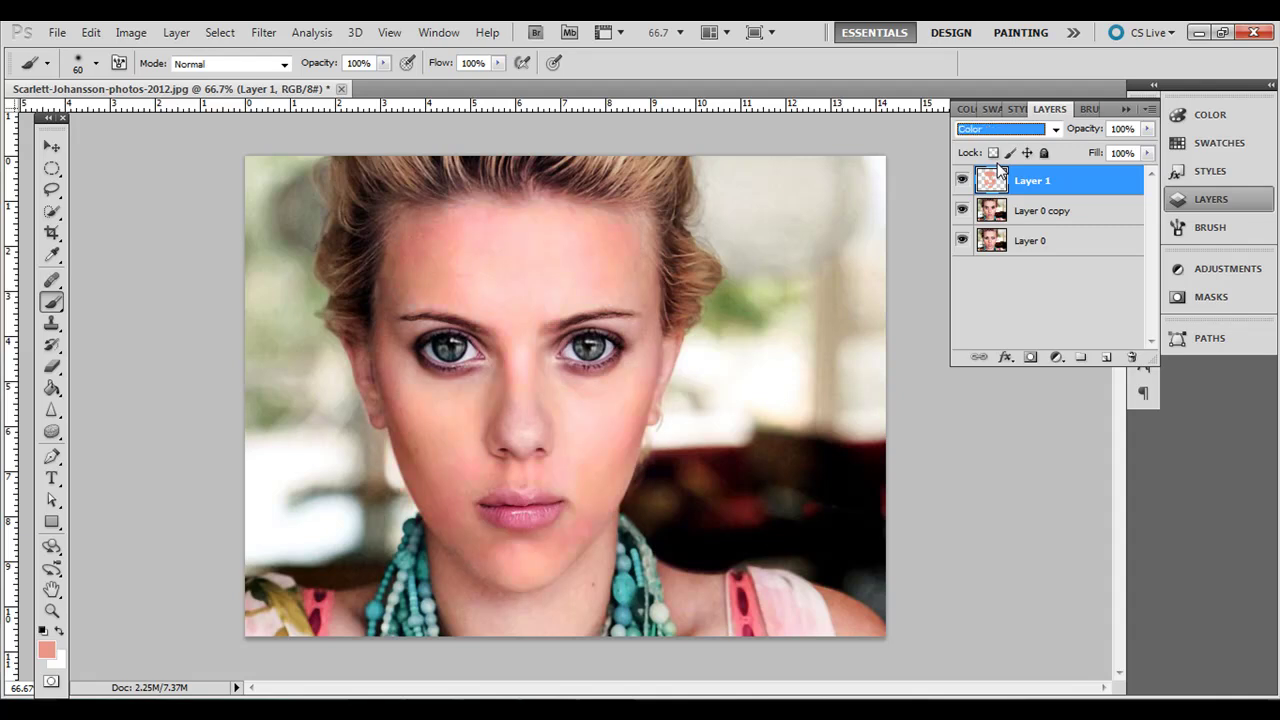
key("Down")
key("Up")
key("Up")
key("Up")
key("Up")
key("Up")
key("Up")
key("Up")
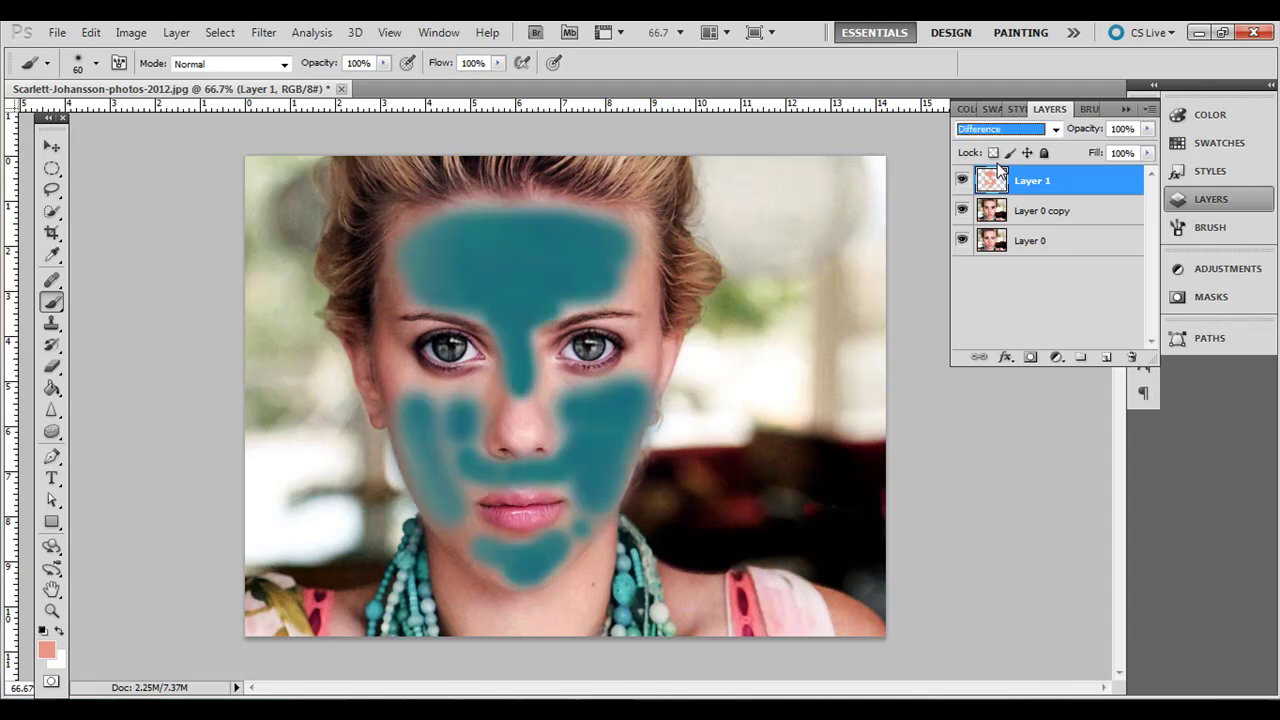
key("Up")
key("Up")
key("Up")
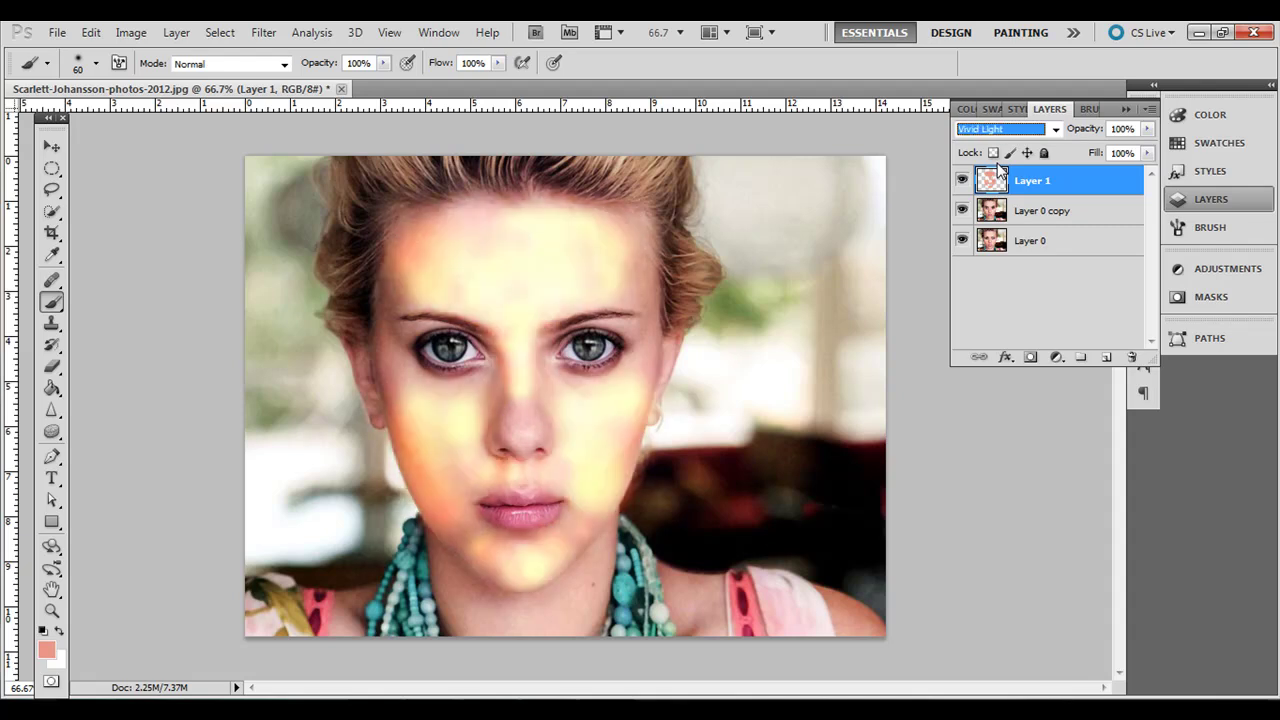
Lower Layer 1's opacity to 77% and toggle its visibility to compare the tint
left_click(1147, 129)
left_click_drag(1145, 150, 1123, 150)
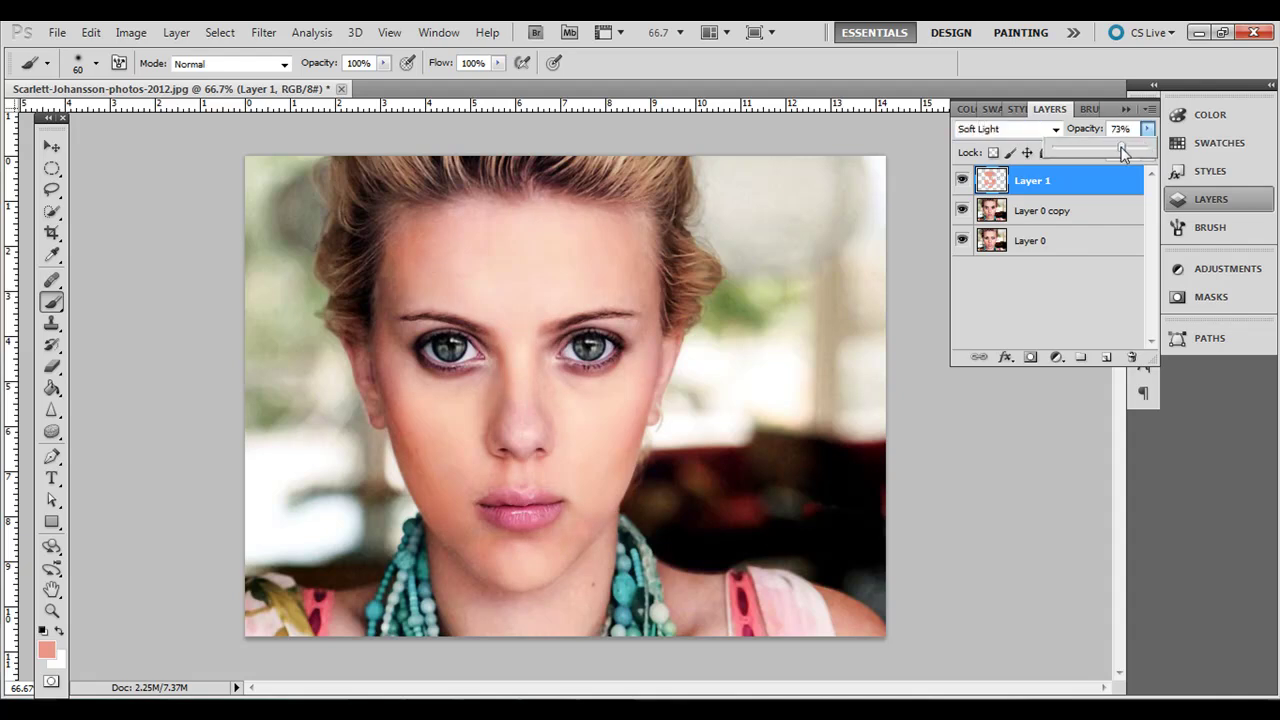
left_click(962, 181)
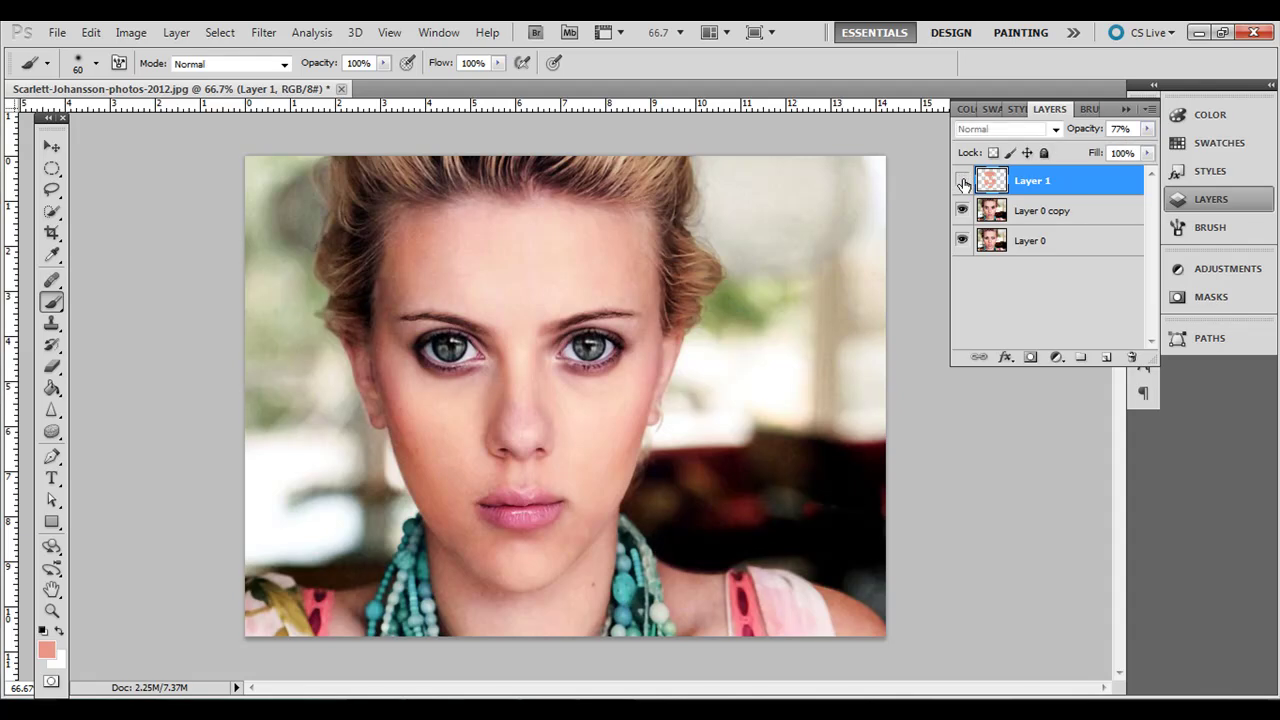
left_click(962, 181)
left_click(962, 181)
left_click(962, 181)
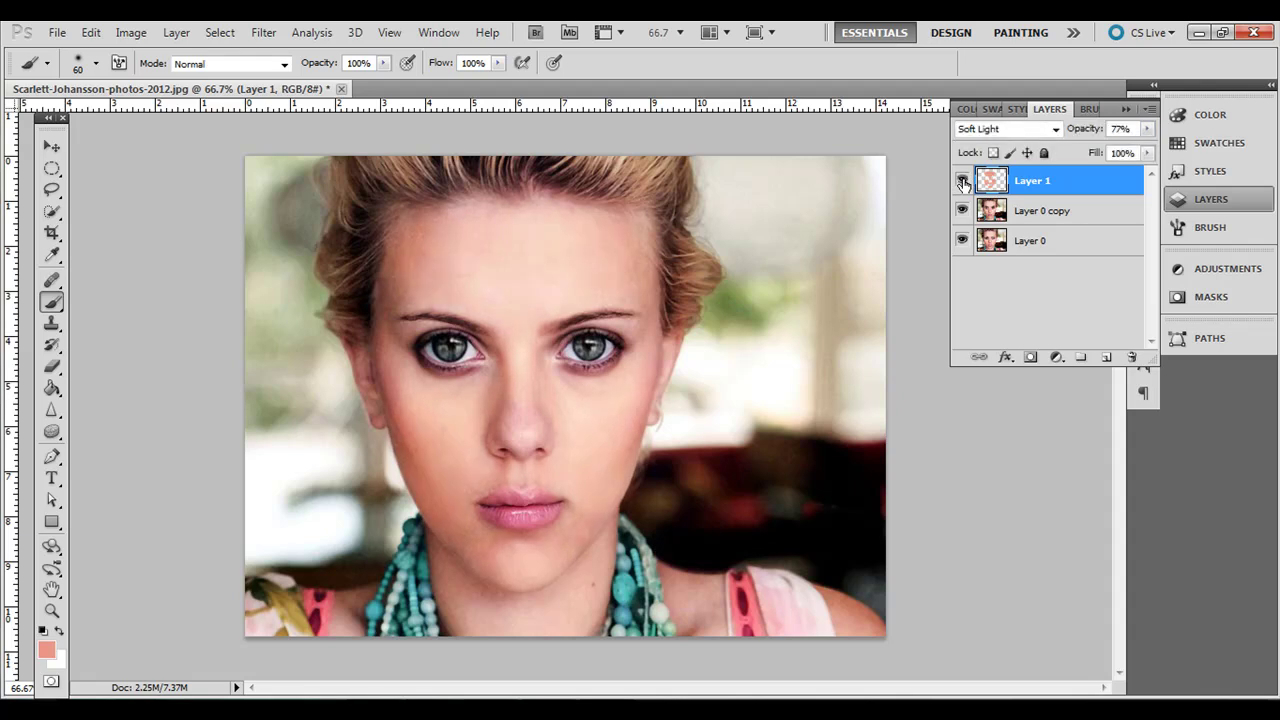
left_click(962, 181)
left_click(962, 181)
Select Layer 0 copy and open the Liquify filter on it
left_click(1050, 211)
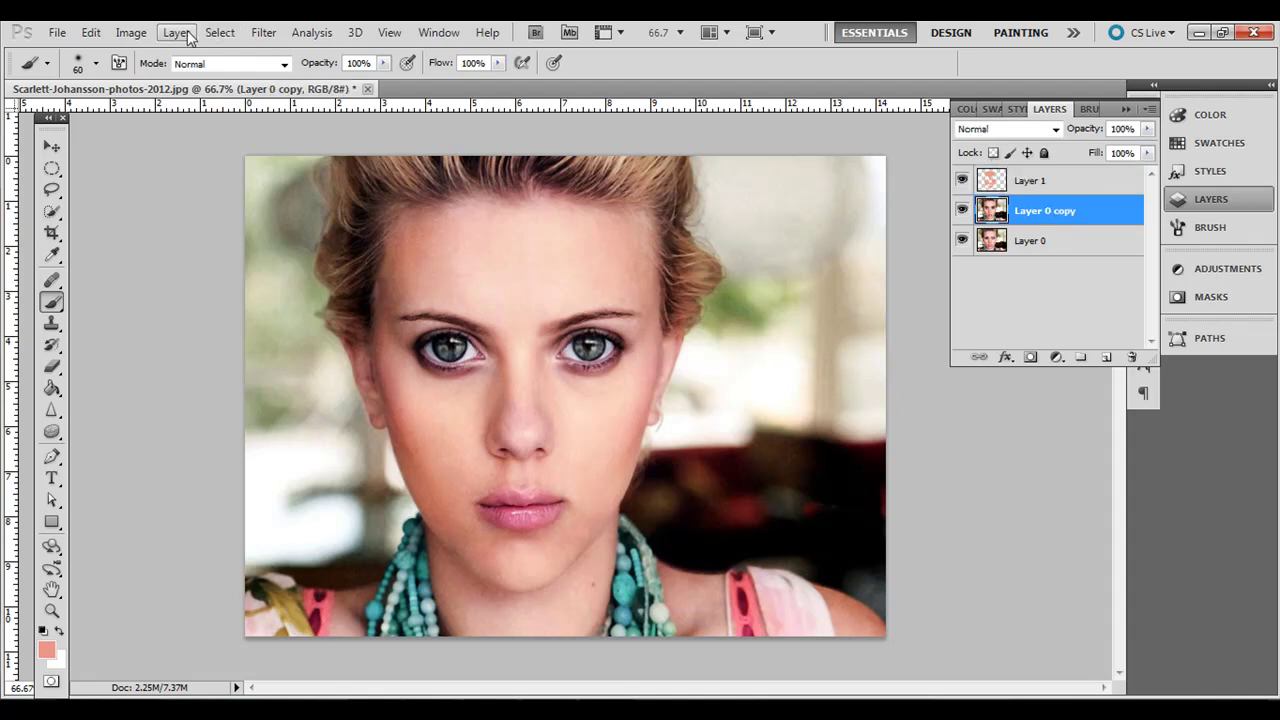
left_click(265, 33)
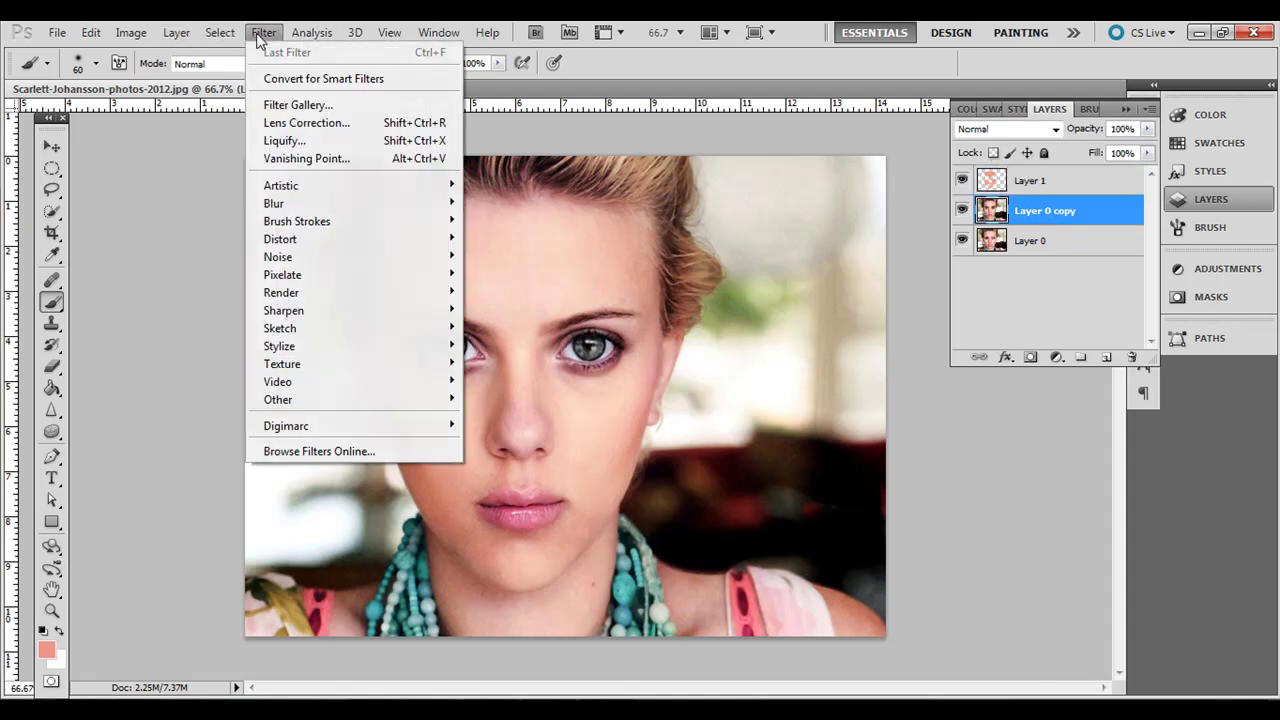
left_click(318, 141)
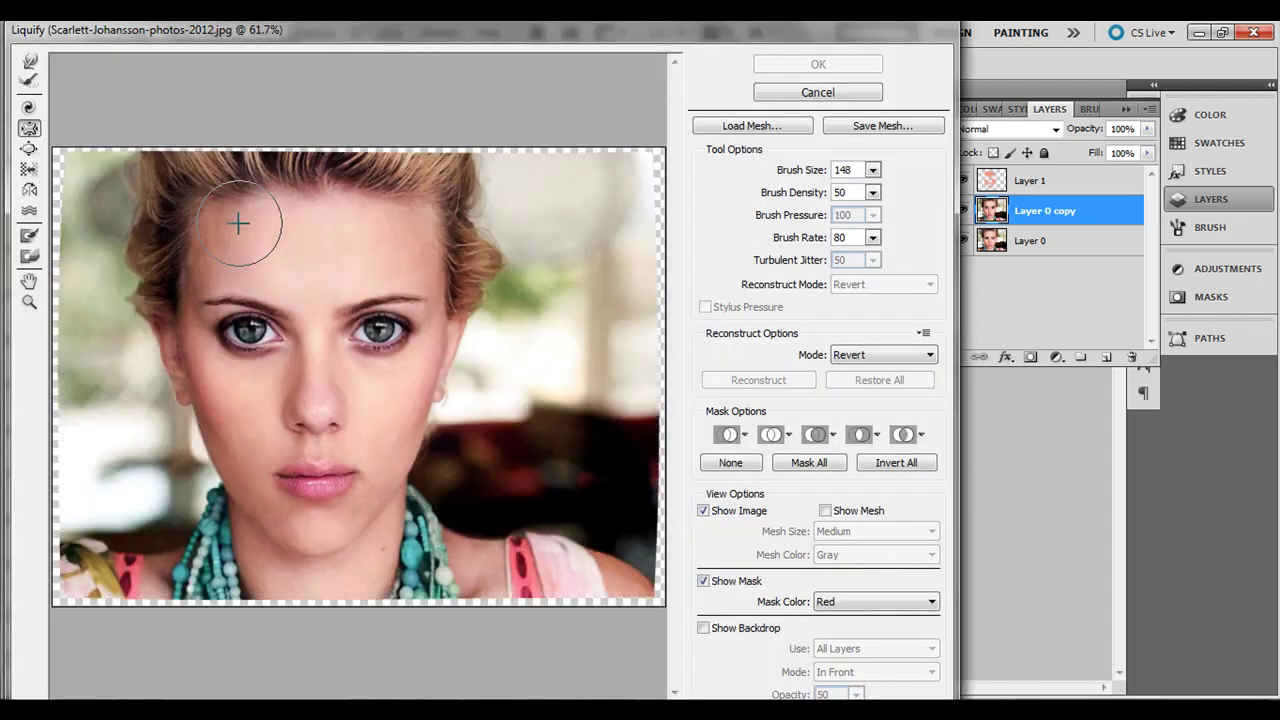
Pucker the nose smaller in Liquify and apply the change to Layer 0 copy
left_click(313, 410)
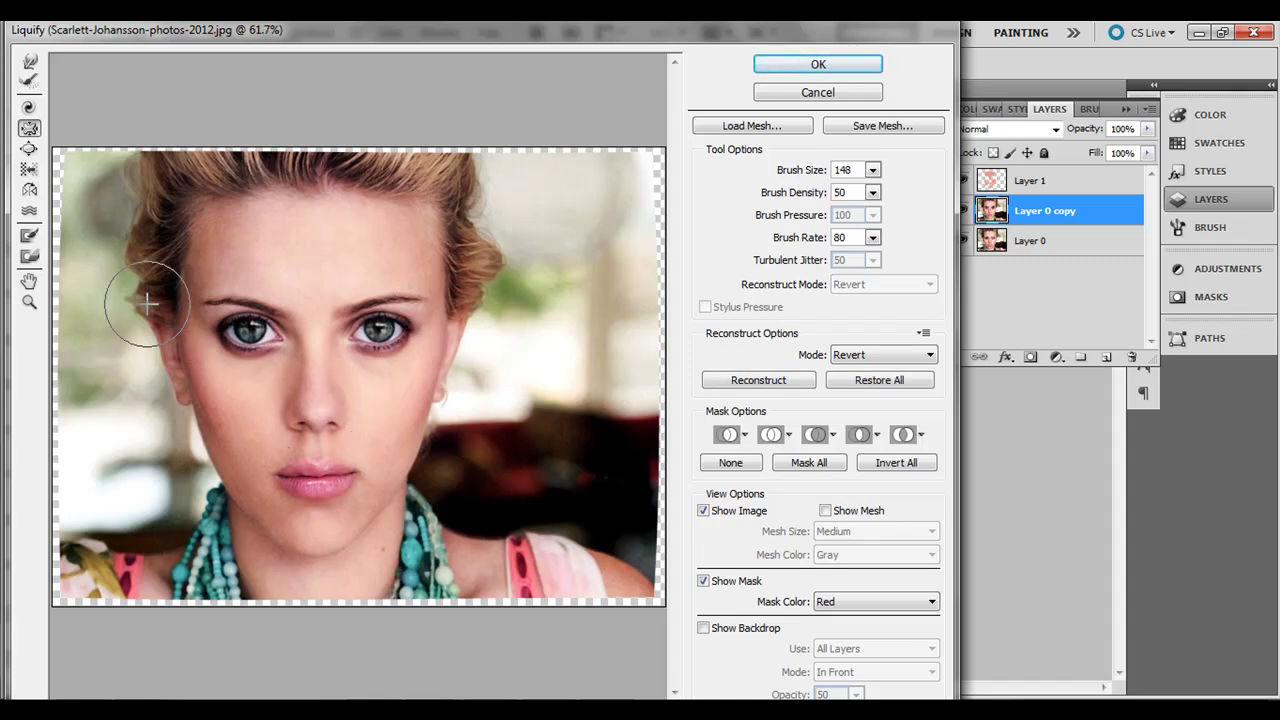
left_click(29, 61)
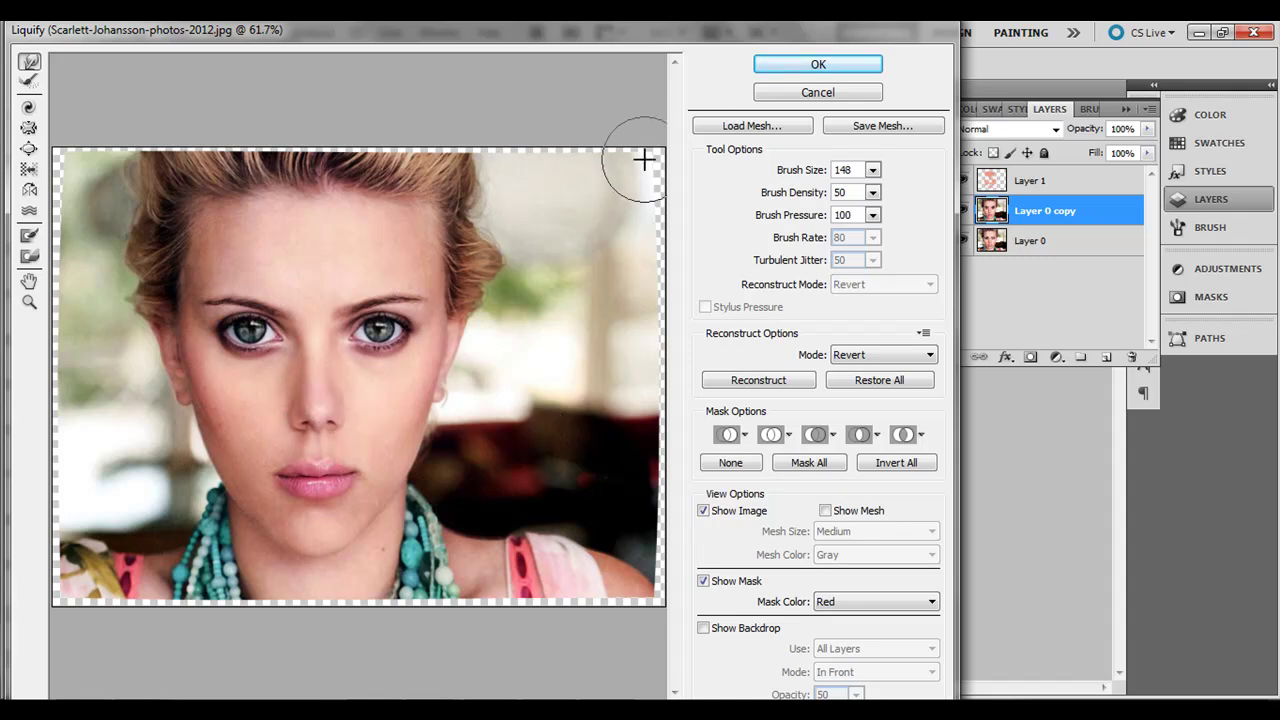
left_click(790, 72)
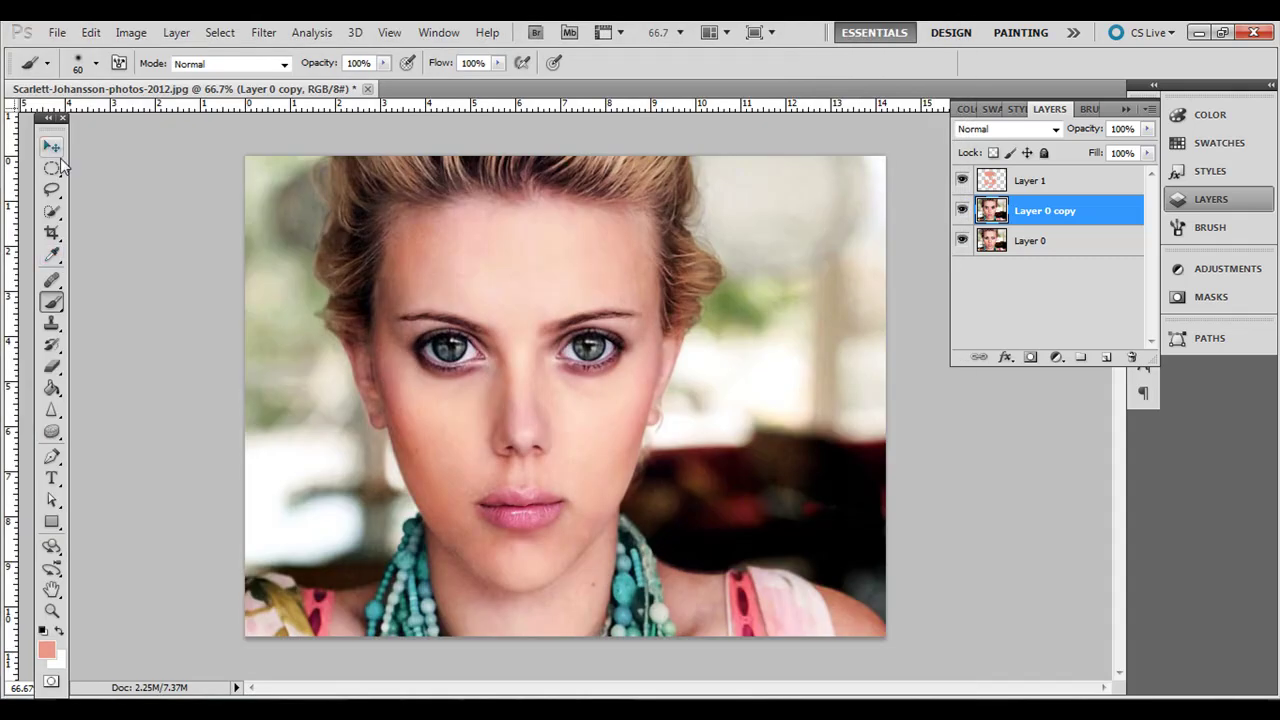
Select the Elliptical Marquee tool, then hide and reshow Layer 0 copy and Layer 1 to compare with the original
left_click(55, 170)
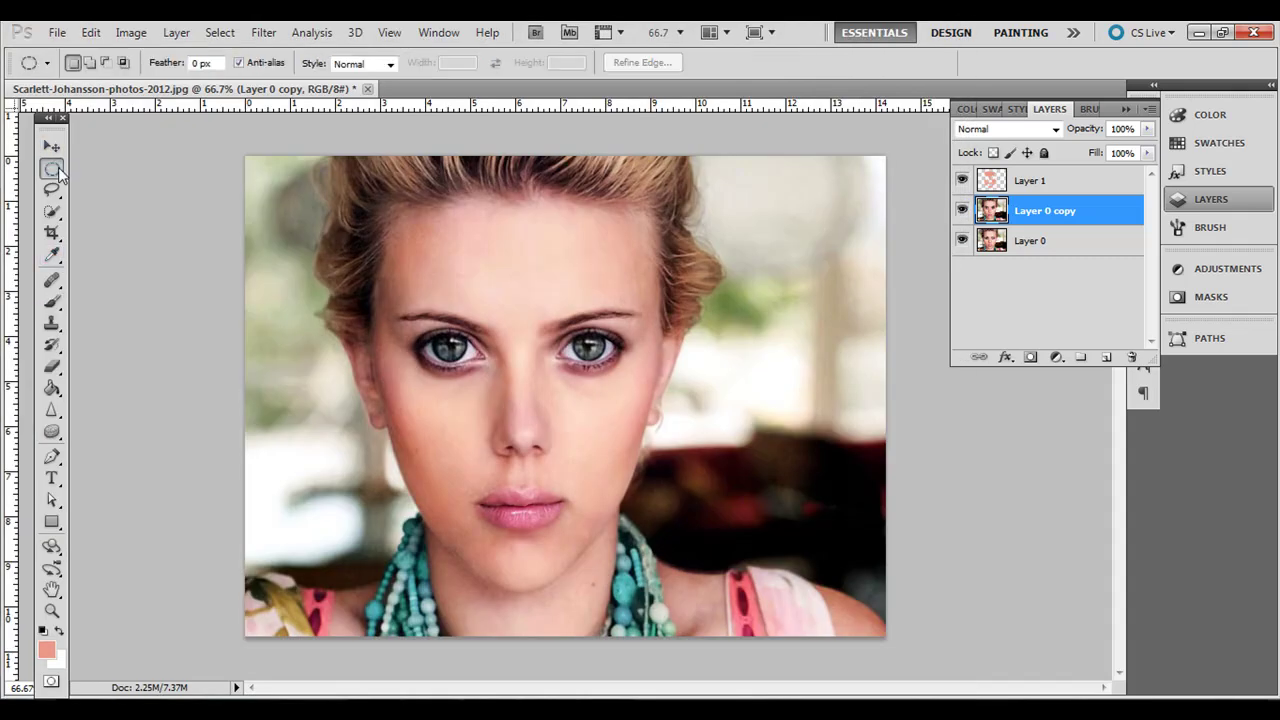
left_click(962, 210)
left_click(962, 182)
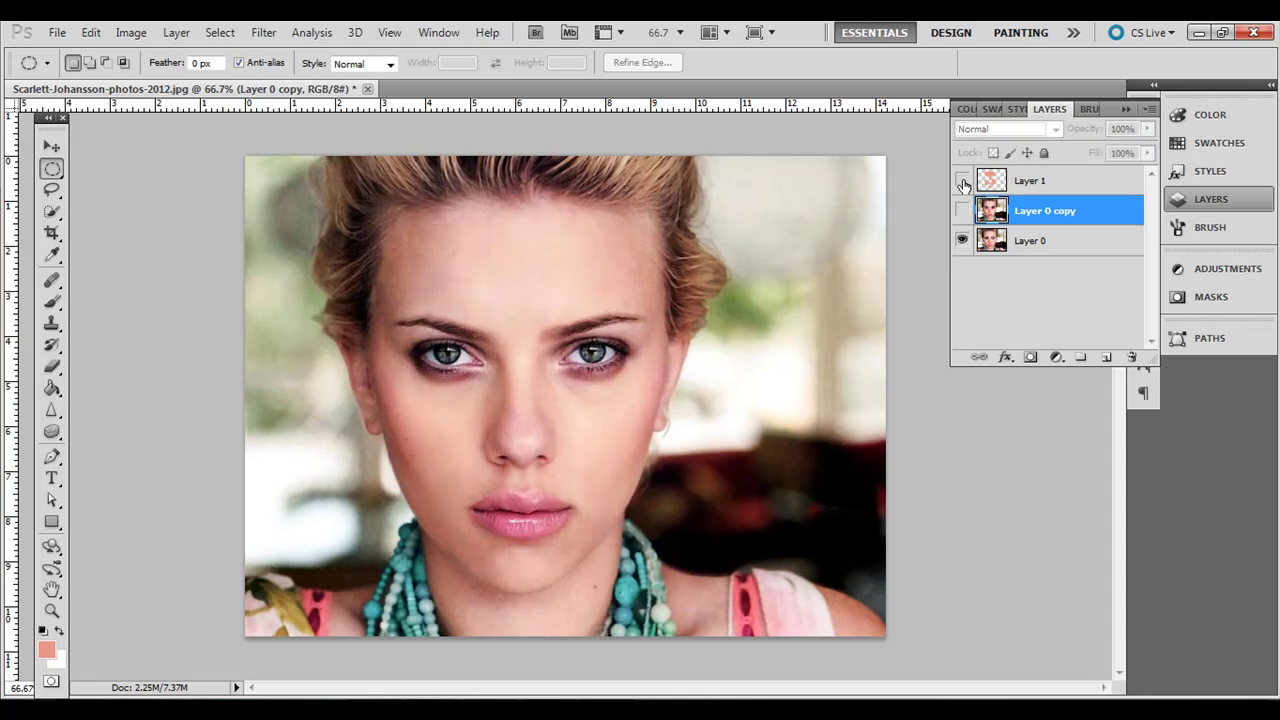
left_click(962, 181)
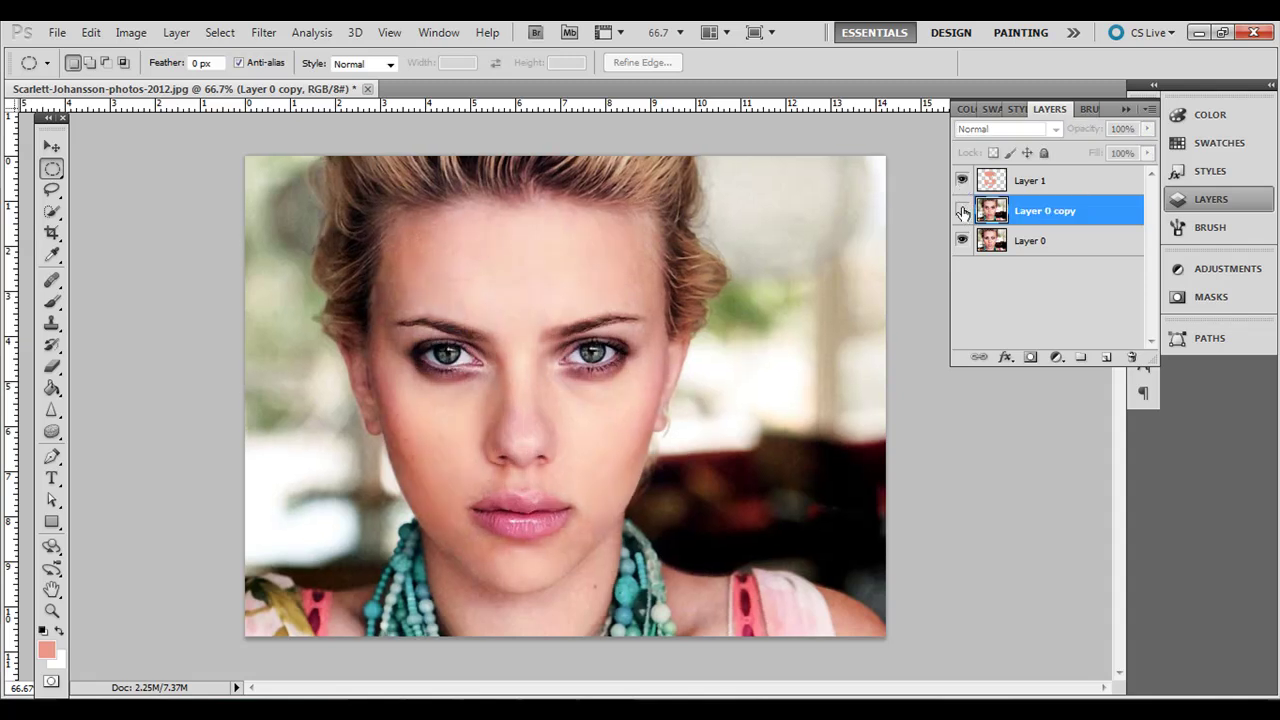
left_click(962, 211)
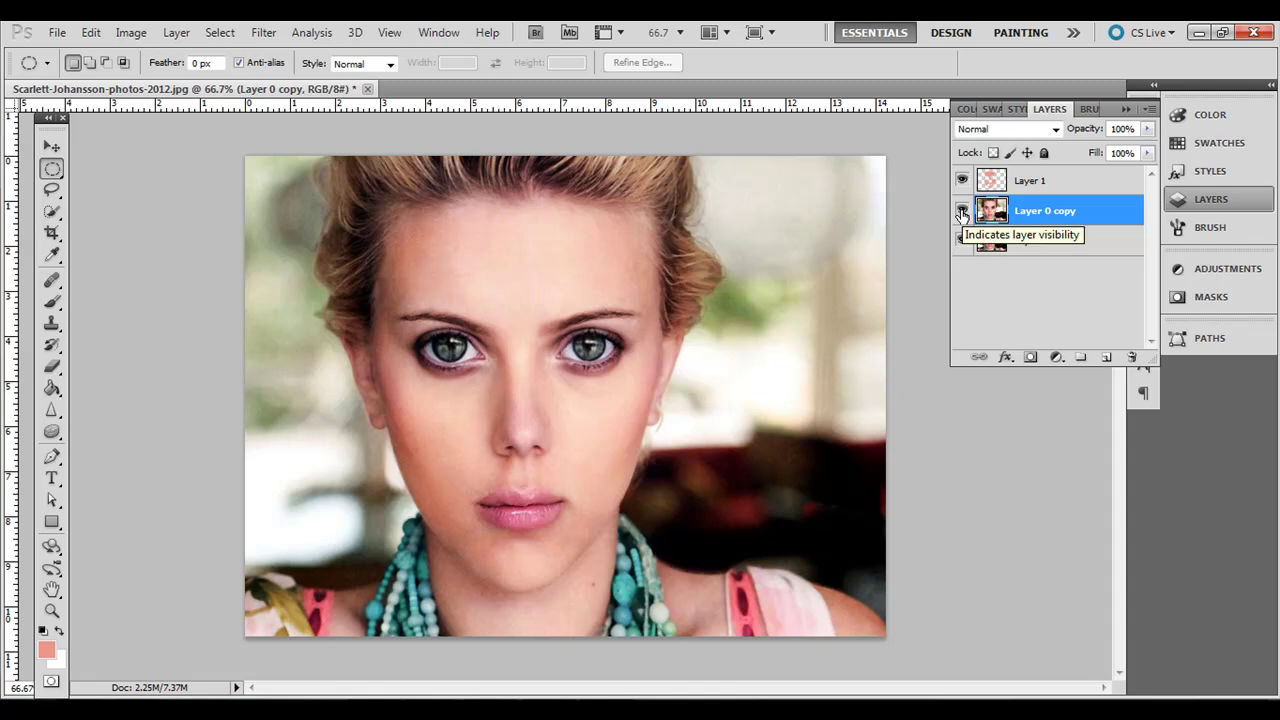